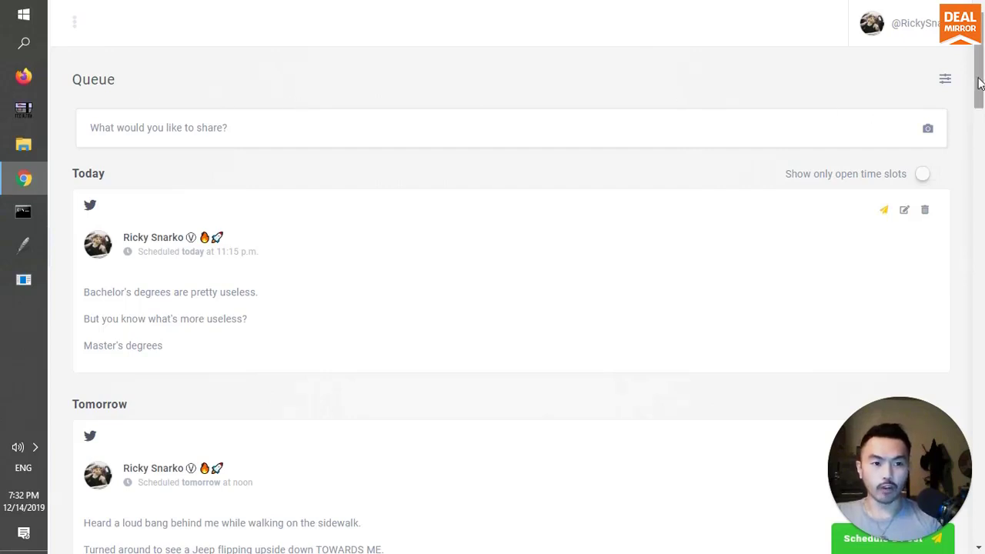
left_click_drag(979, 83, 981, 102)
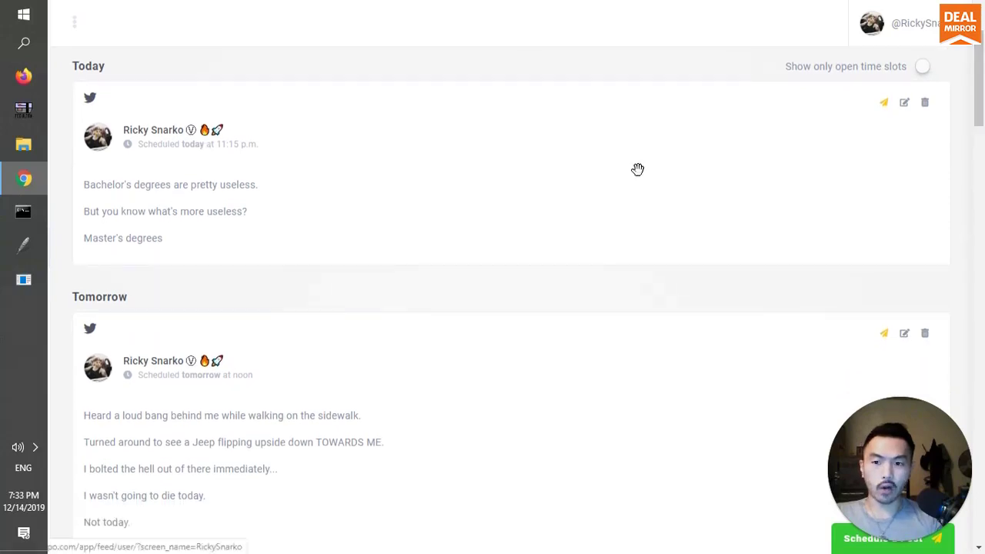
mouse_move(980, 114)
left_mouse_down()
mouse_move(981, 147)
mouse_move(982, 67)
mouse_move(982, 193)
mouse_move(981, 118)
left_mouse_up()
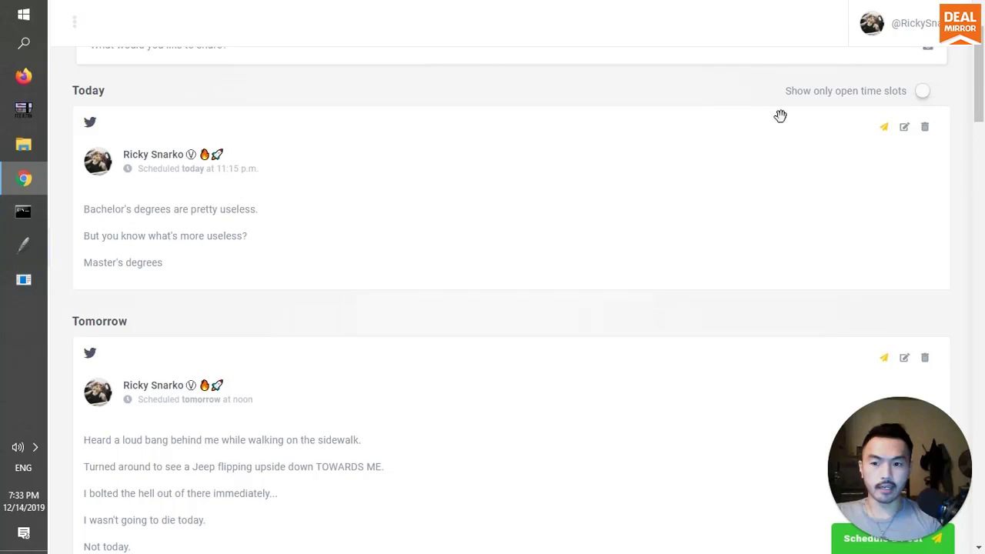
left_click_drag(981, 107, 981, 65)
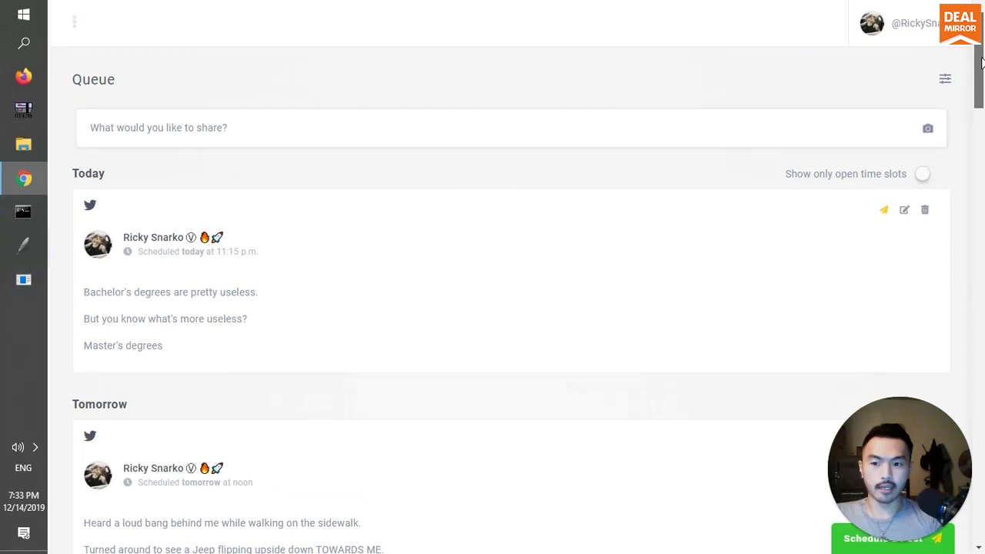
left_click_drag(981, 73, 928, 85)
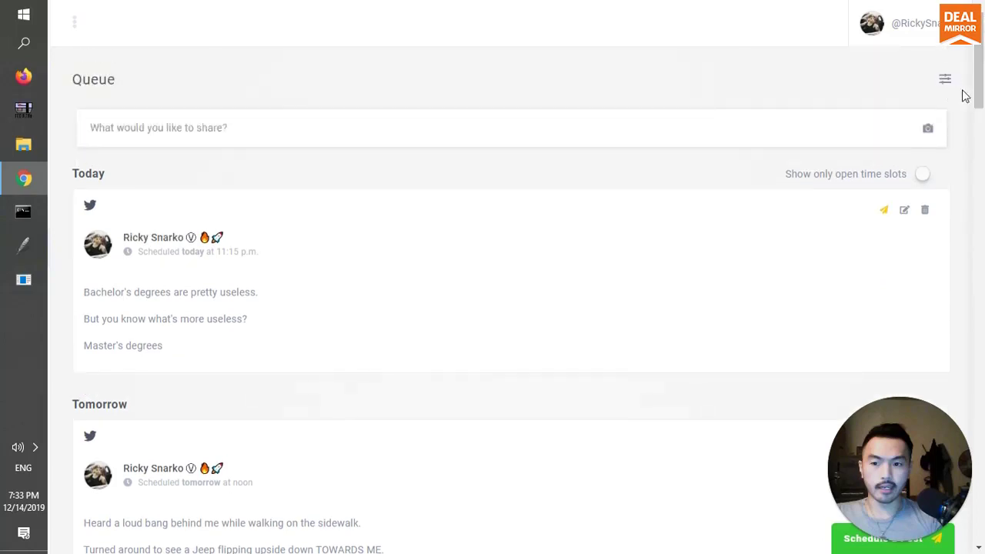
left_click(927, 27)
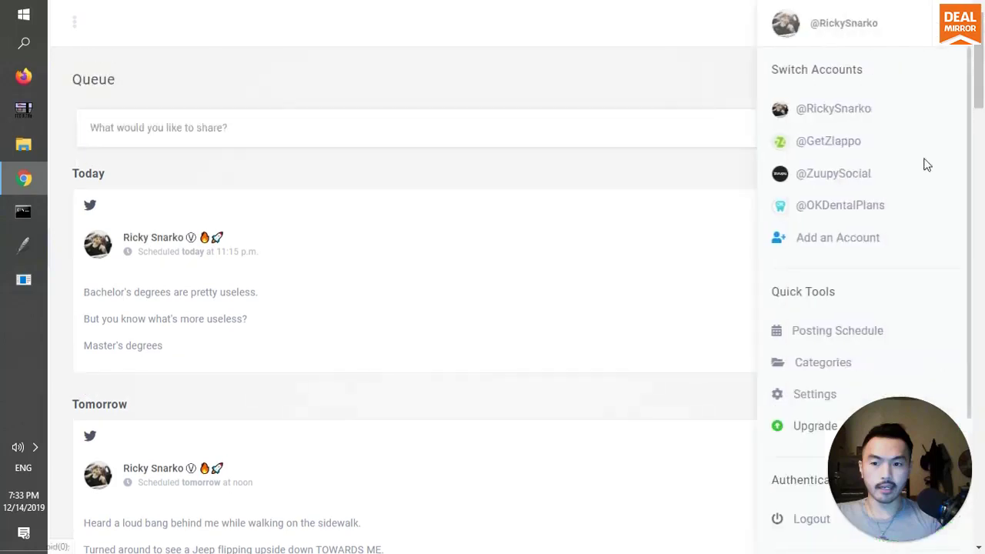
left_click(853, 216)
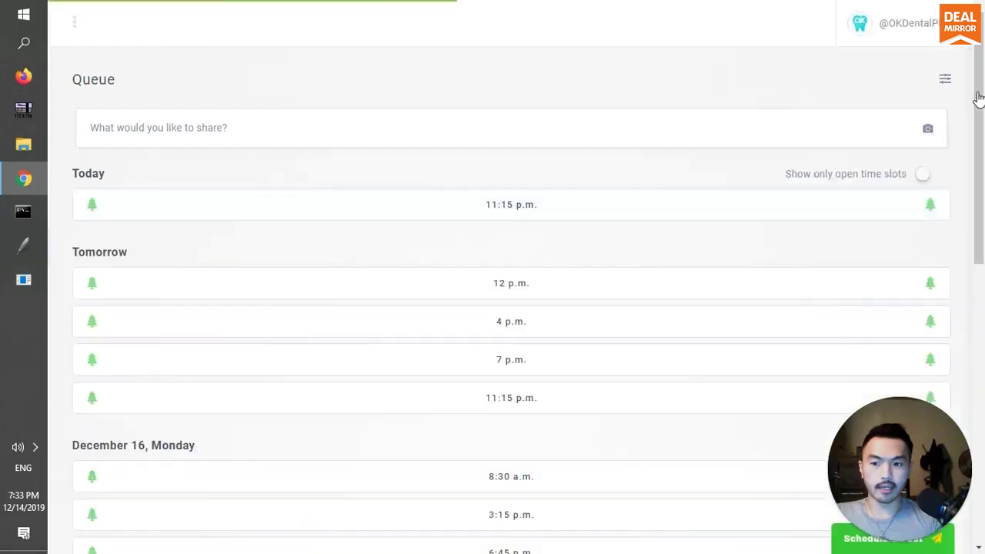
- Draft a test post reading "scsdcsdcsdc" for tomorrow's 11:15 p.m. slot and discard it
left_click_drag(977, 102, 981, 134)
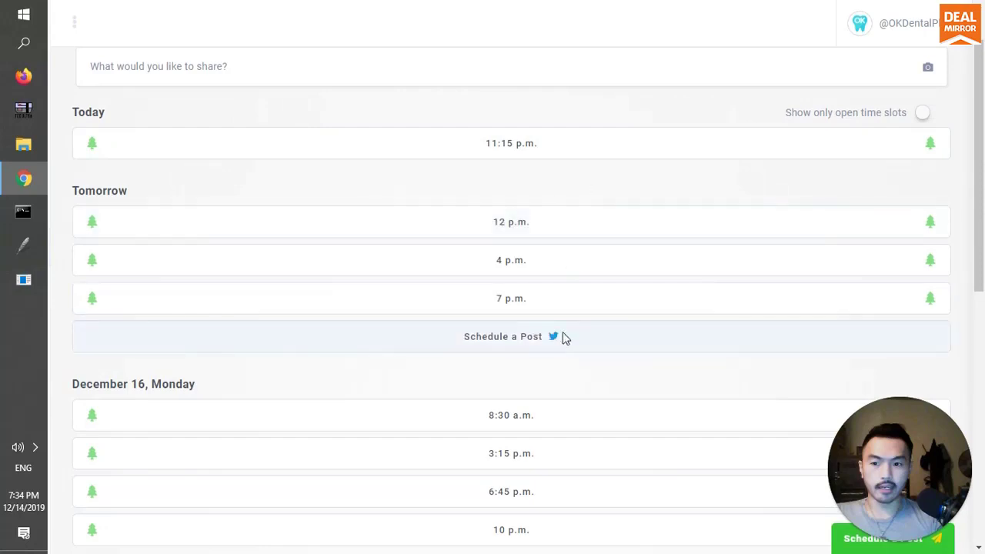
left_click(562, 337)
type("scsdcsdcsdc")
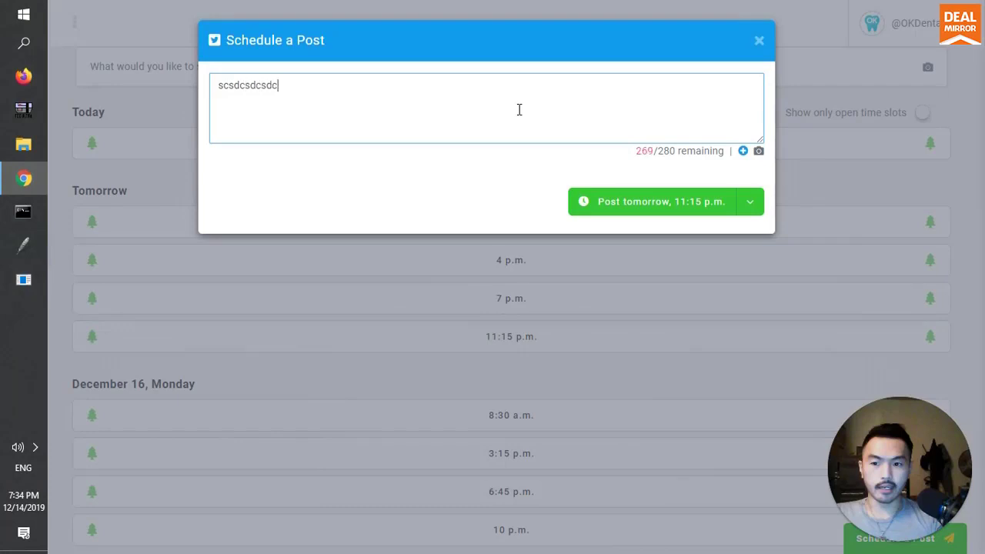
left_click(759, 41)
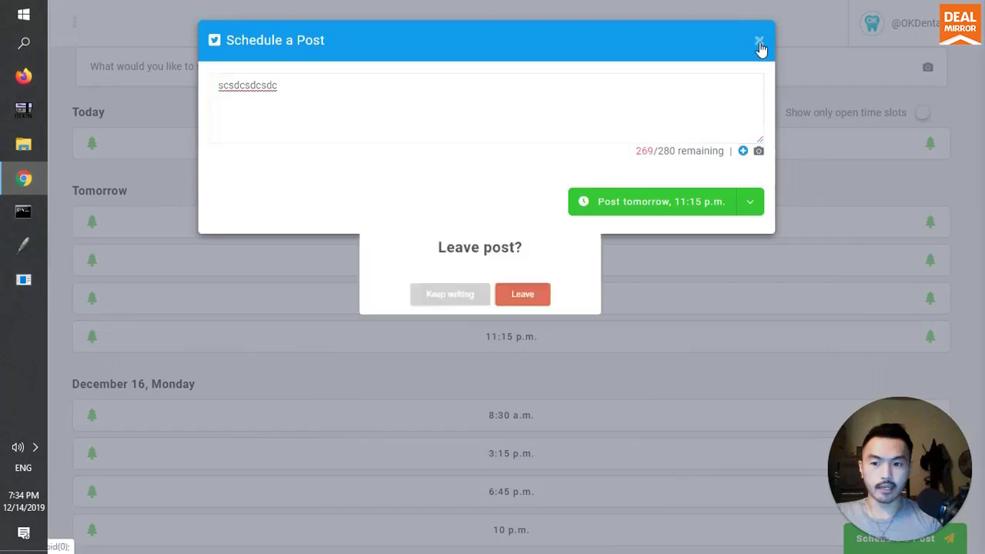
left_click(561, 309)
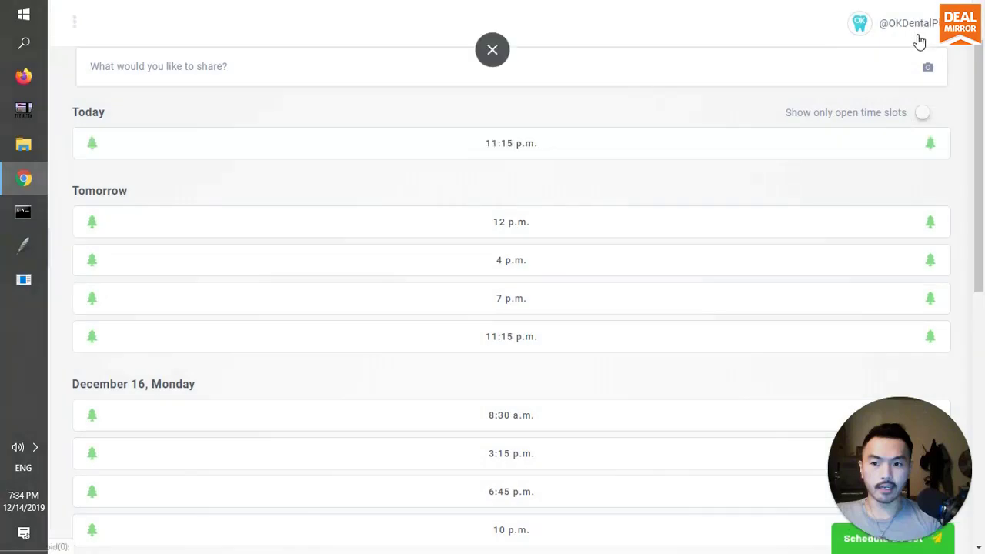
- Open the account's posting schedule and examine its weekly time slots and the option to delete them all, cancelling the deletion
left_click(919, 41)
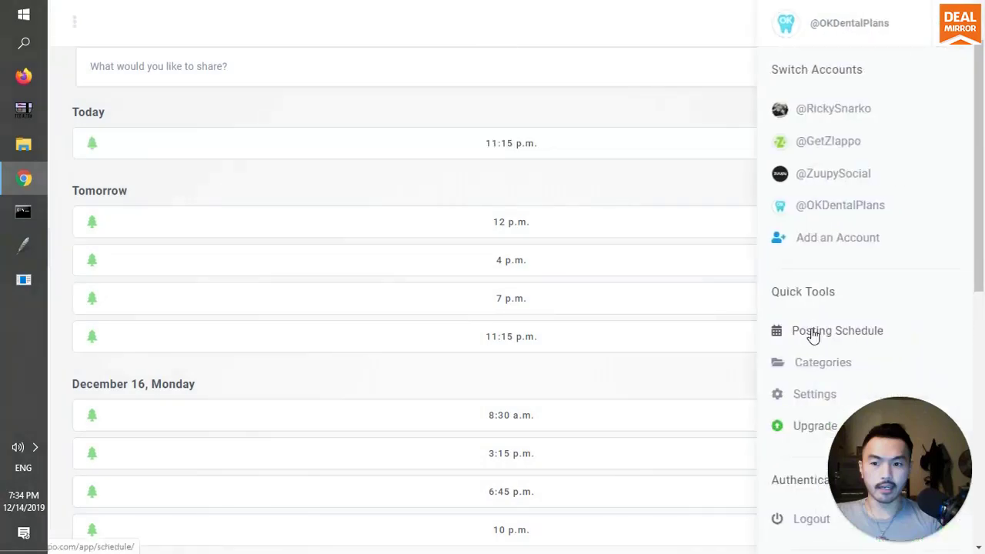
left_click(813, 335)
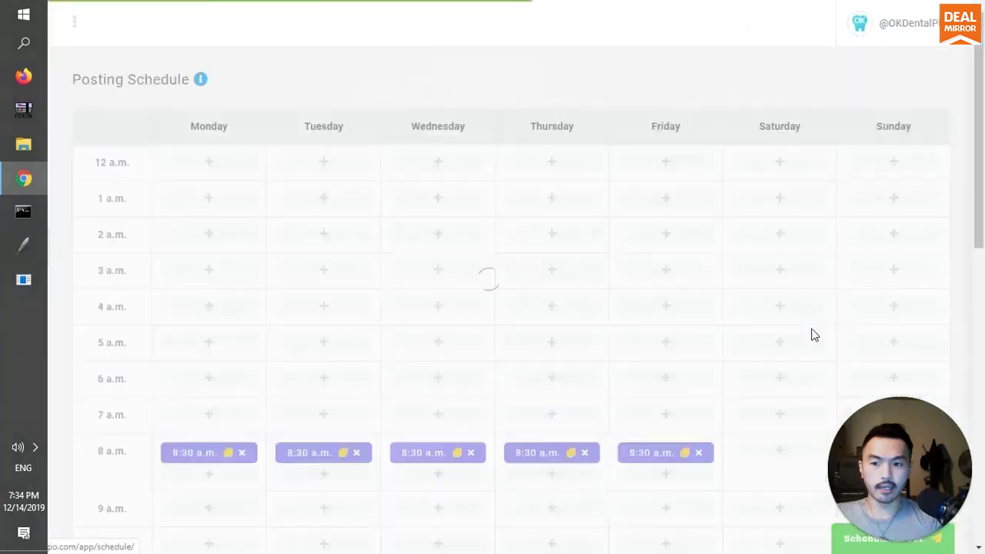
scroll(982, 268, "down", 3)
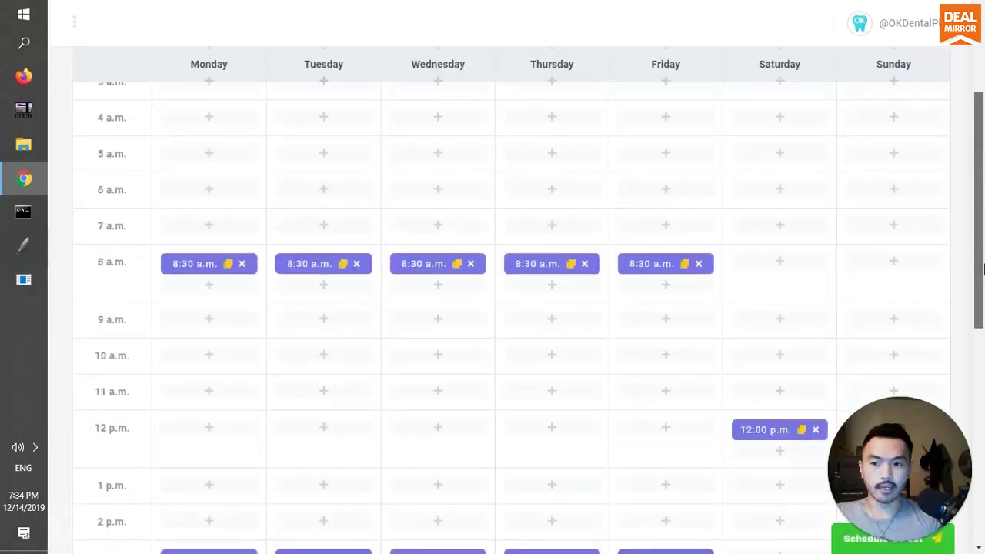
left_click_drag(983, 268, 983, 448)
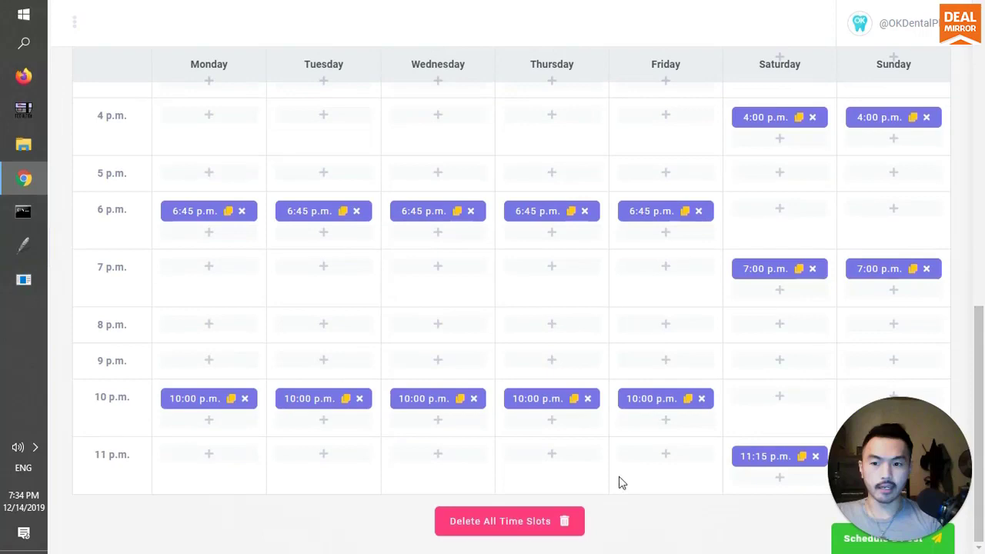
left_click(538, 520)
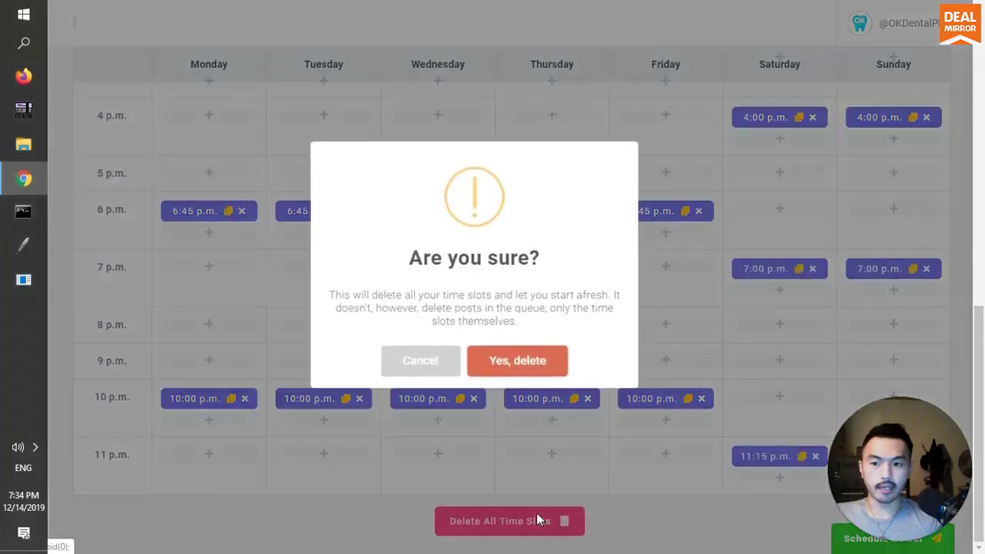
left_click(422, 374)
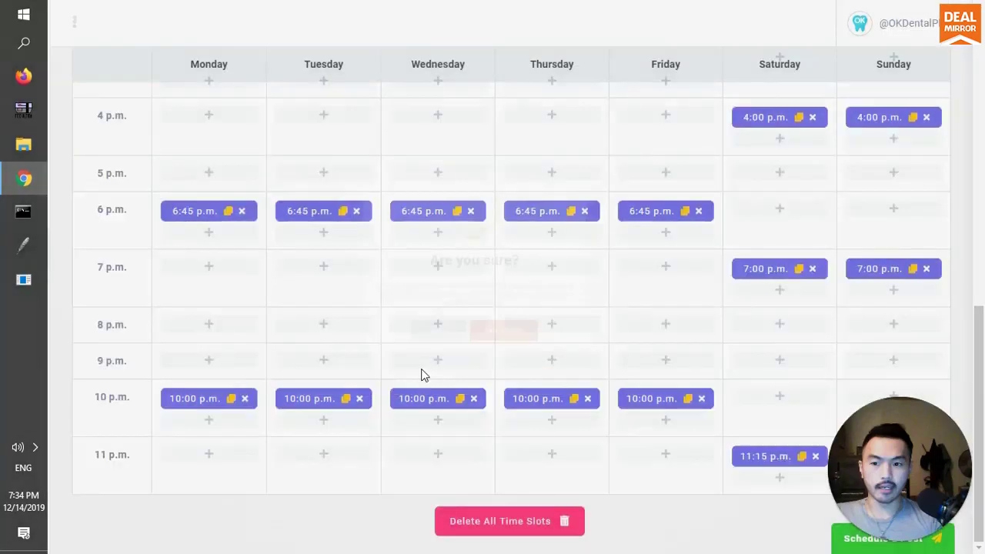
scroll(470, 254, "up", 10)
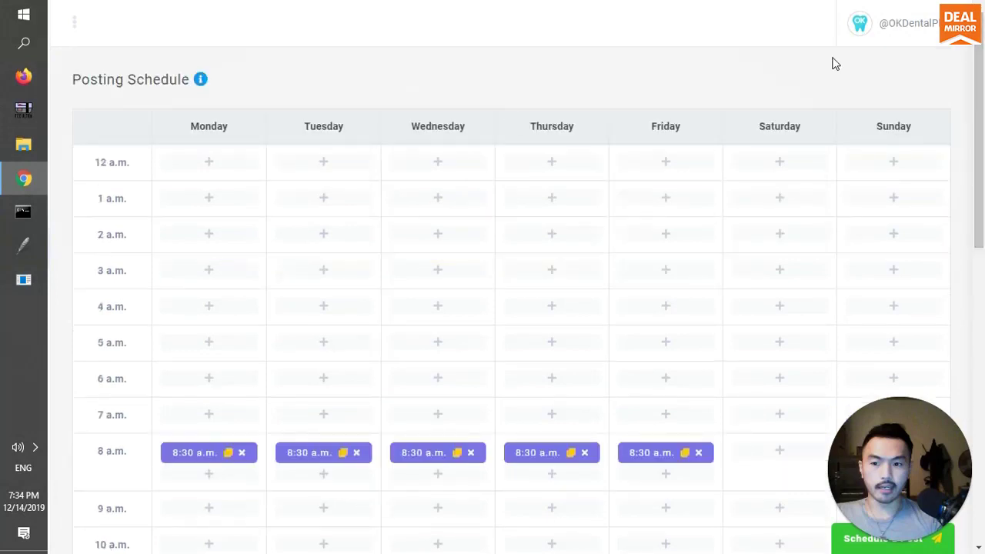
- Return to the queue and start a new blank post
left_click(73, 29)
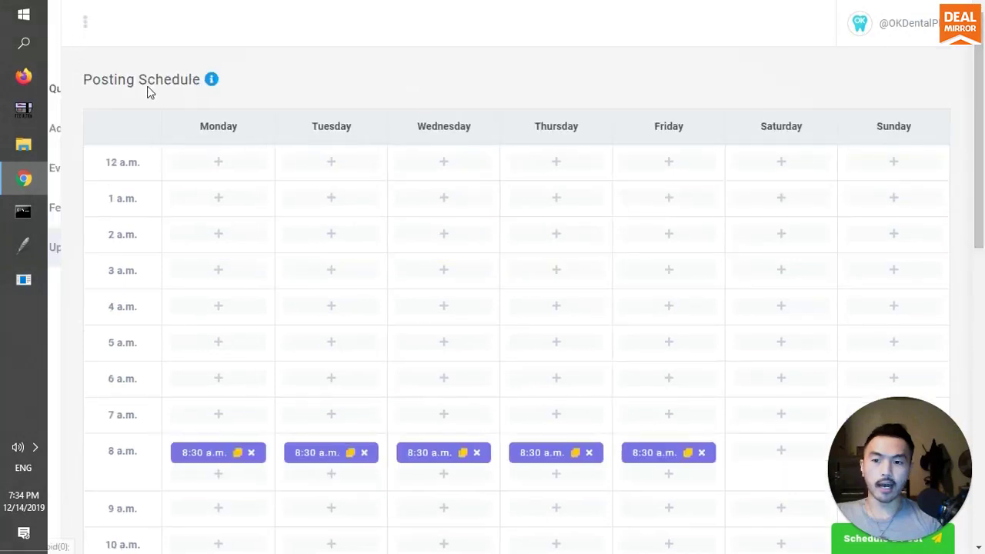
left_click(77, 89)
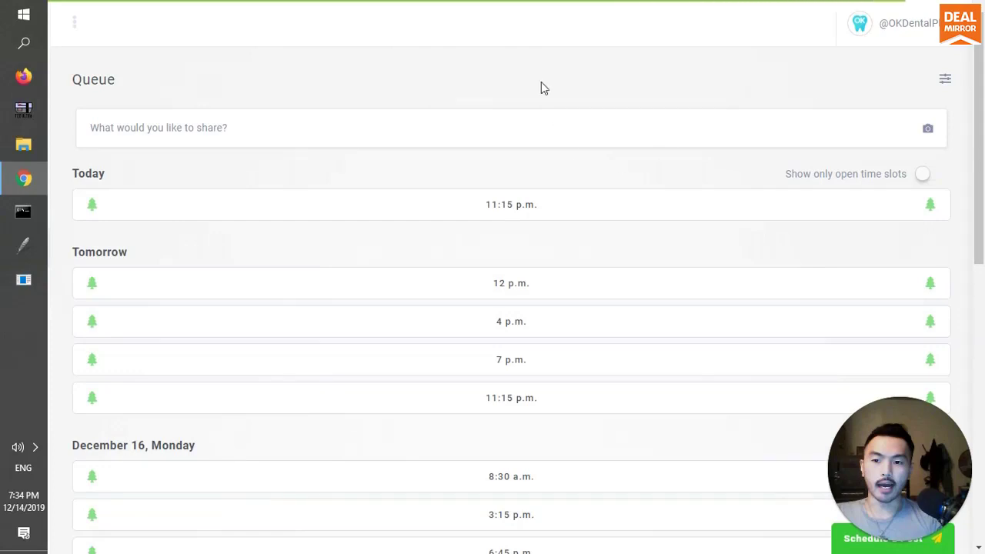
left_click(505, 132)
left_click(482, 115)
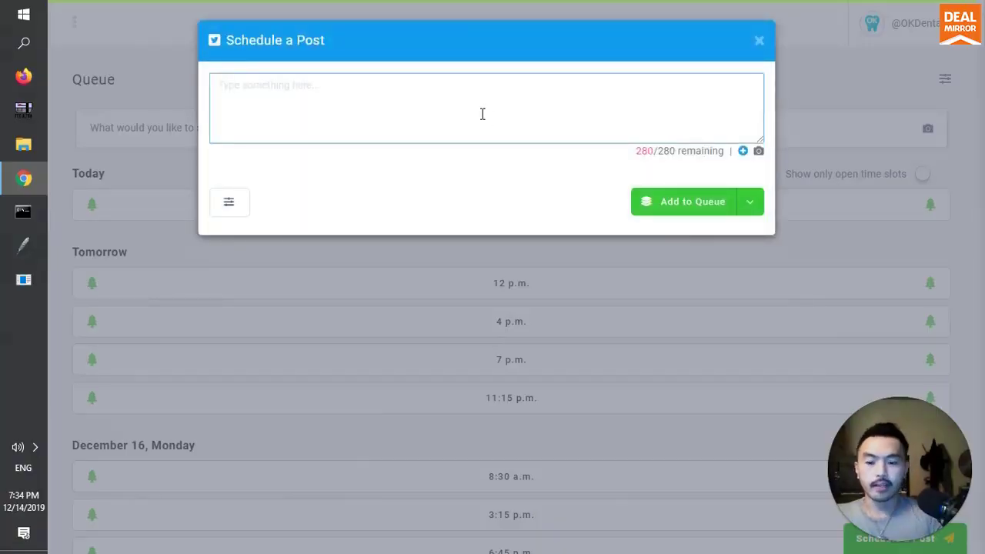
- Try to add a post reading "Hello everyone." to the queue
type("Hello everyone.")
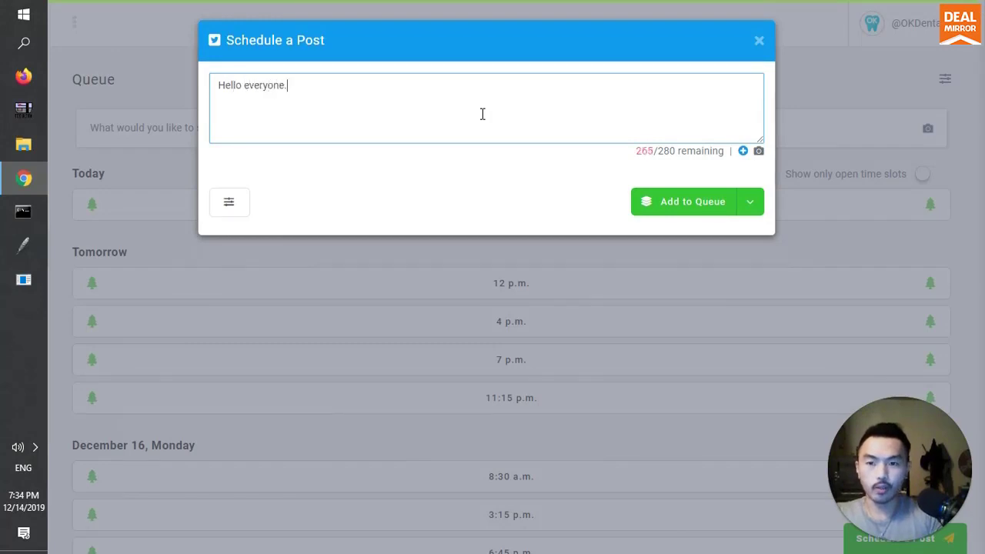
left_click(685, 204)
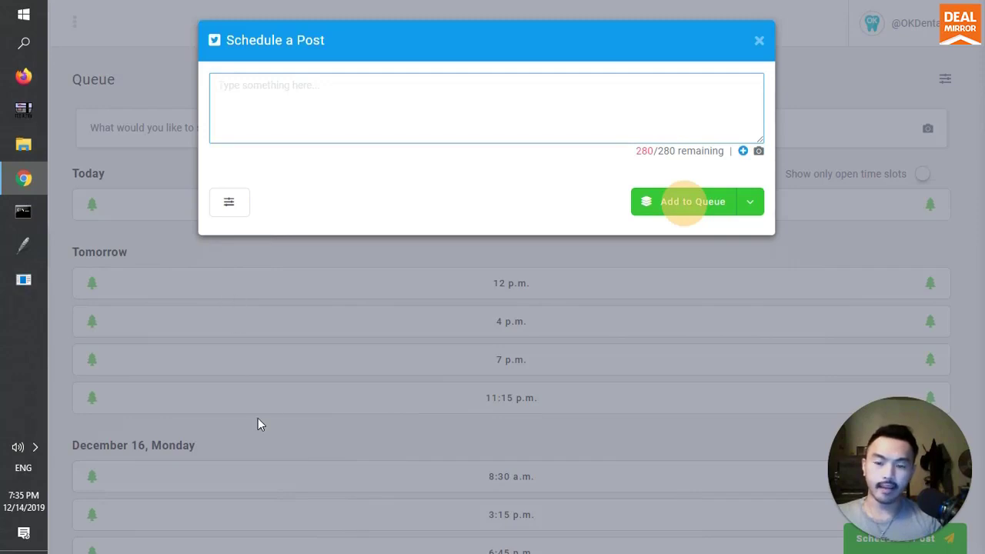
- Write the thread's opening tweet as "3 Ways to Lose Weight." with "(THREAD)" below it after a blank line
left_click(373, 137)
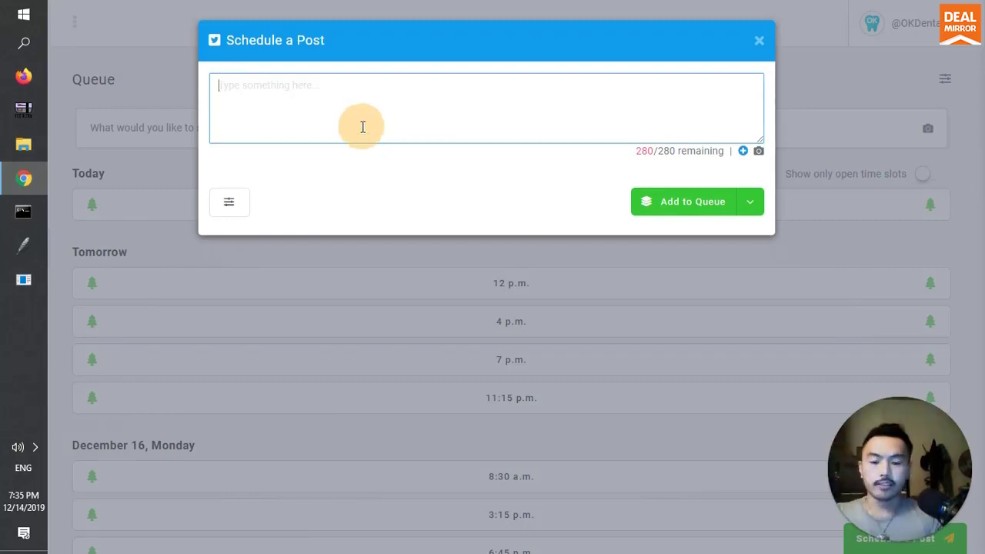
type("3 Ways")
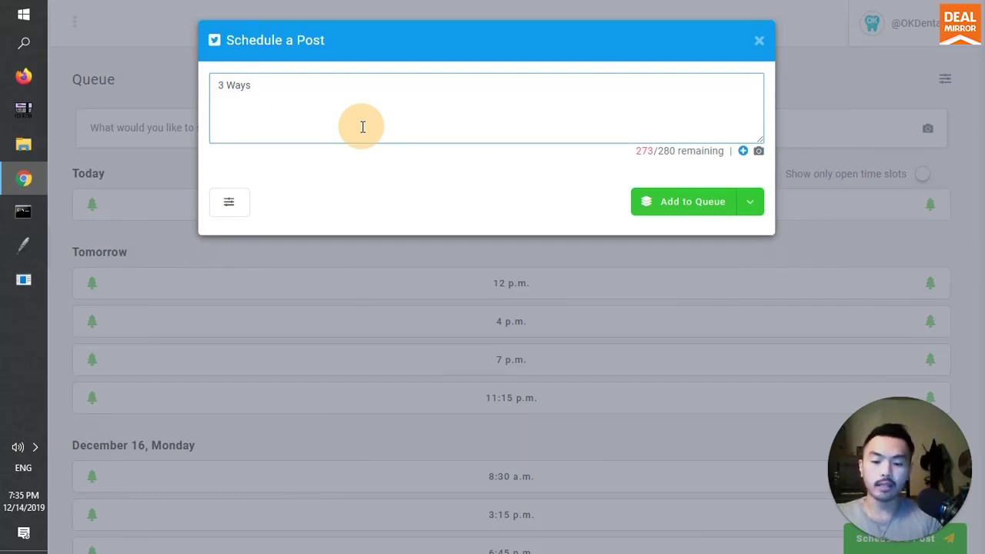
type("o Lose Weight.  ")
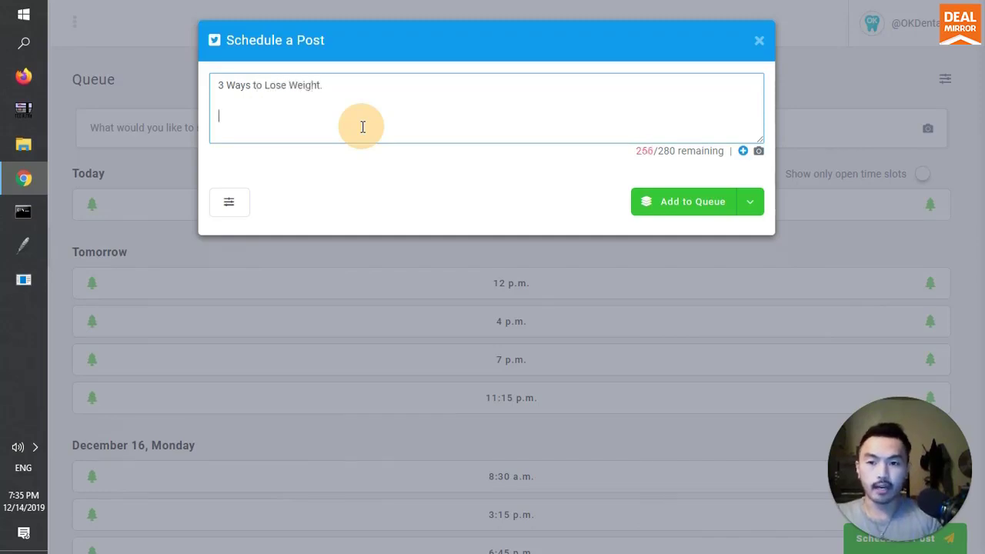
type("(THREAD)")
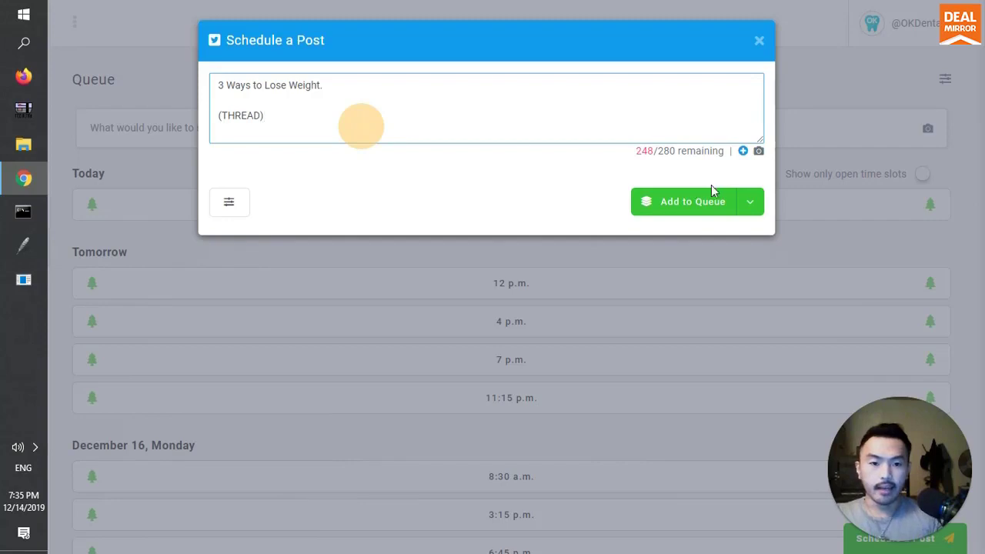
- Add a second tweet to the thread reading "1) Eat less."
left_click(743, 151)
left_click(601, 210)
type("1) ")
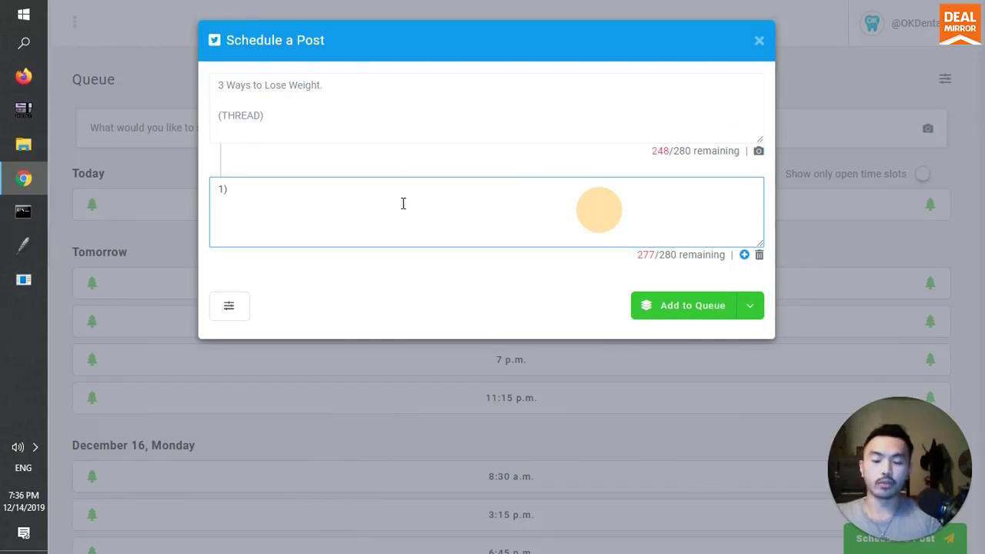
type("Lose")
key("BackSpace")
key("BackSpace")
key("BackSpace")
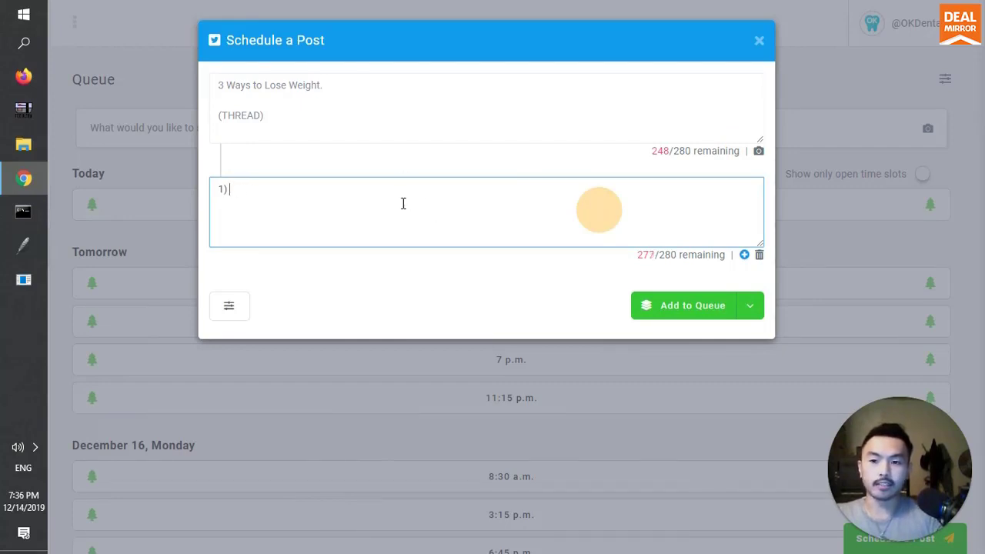
type("Eat less.")
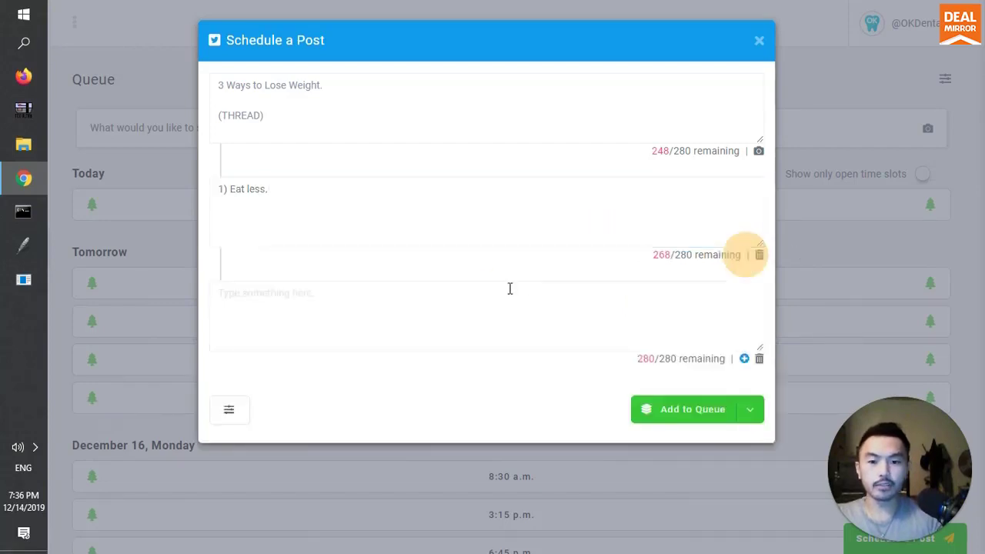
- Add a third tweet to the thread reading "2) Exercise more."
left_click(507, 288)
type("2) ")
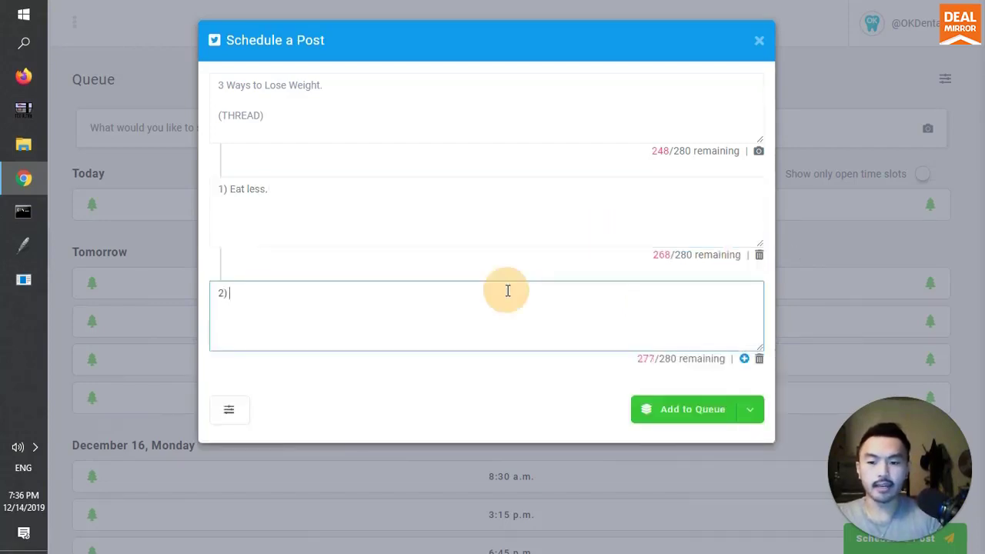
type("Exercise more.")
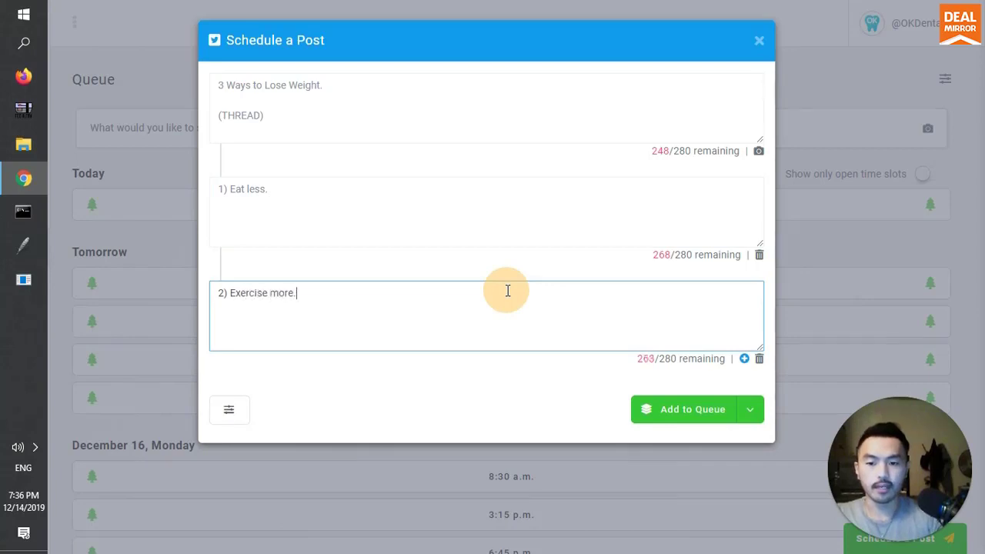
- Add a fourth tweet to the thread reading "3) Go VEGAN."
left_click(744, 359)
left_click(407, 402)
type("3) ")
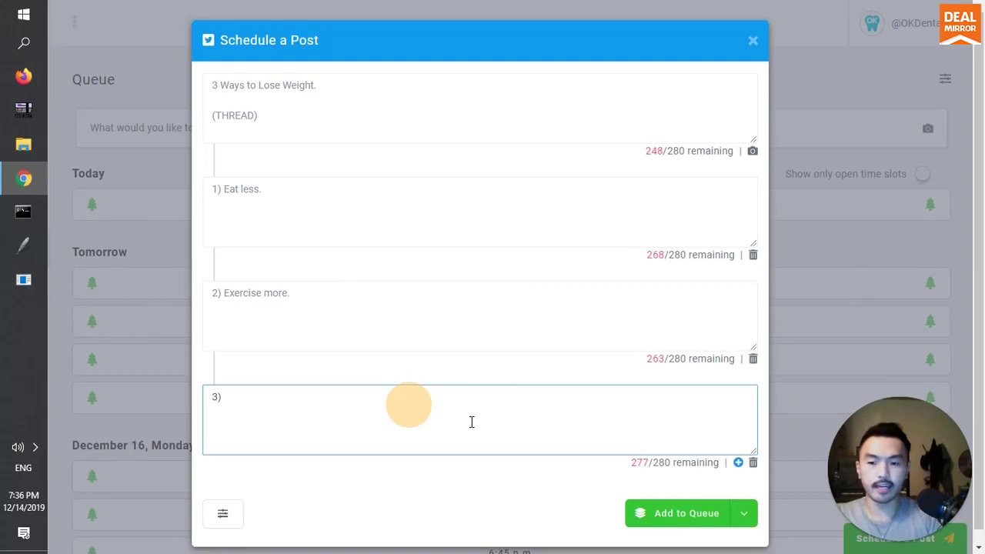
type("Go VEGAN")
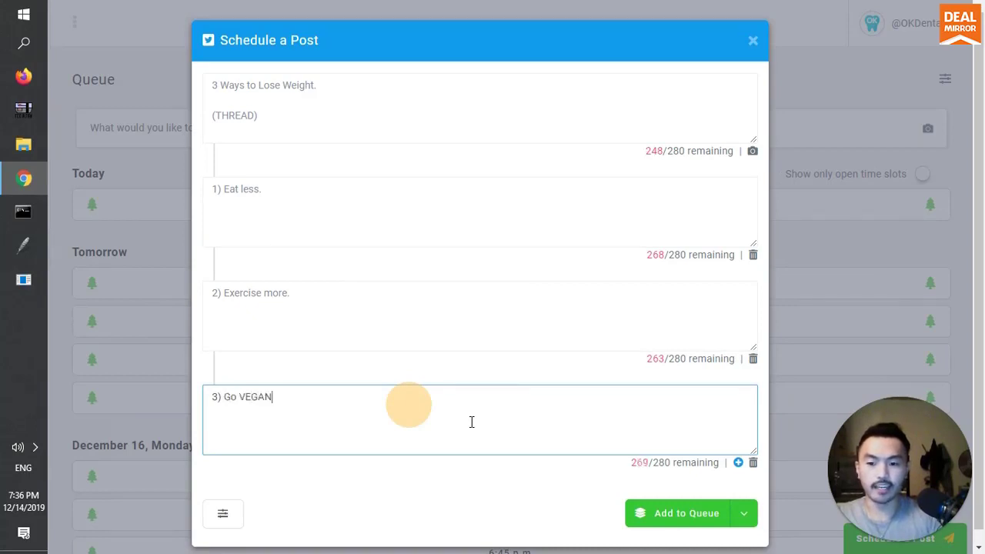
type(".")
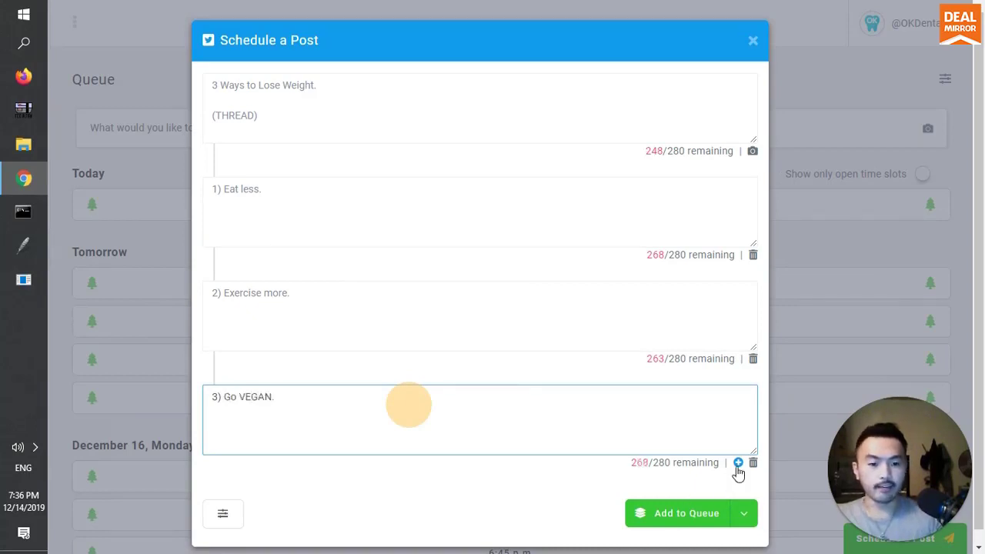
left_click(738, 462)
left_click(760, 456)
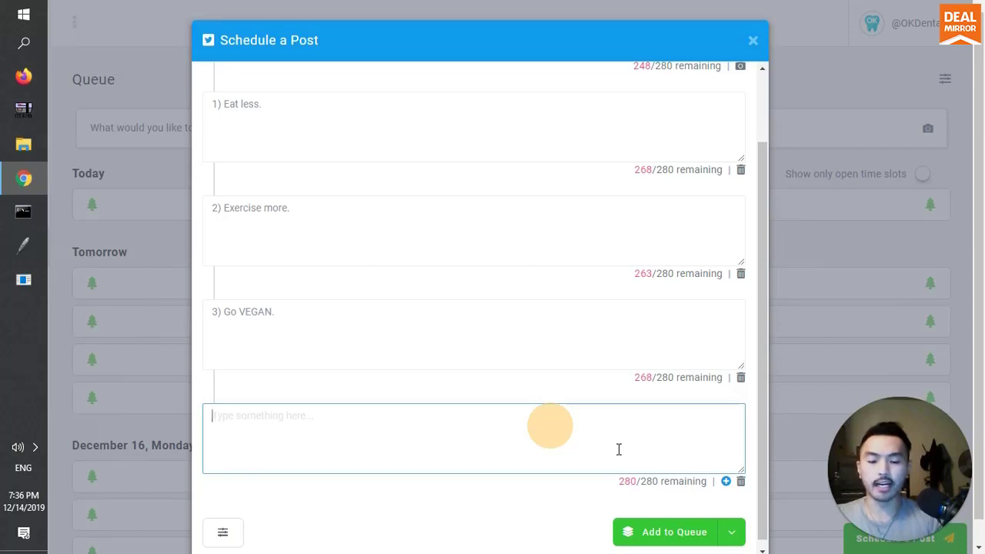
type("For more tips ")
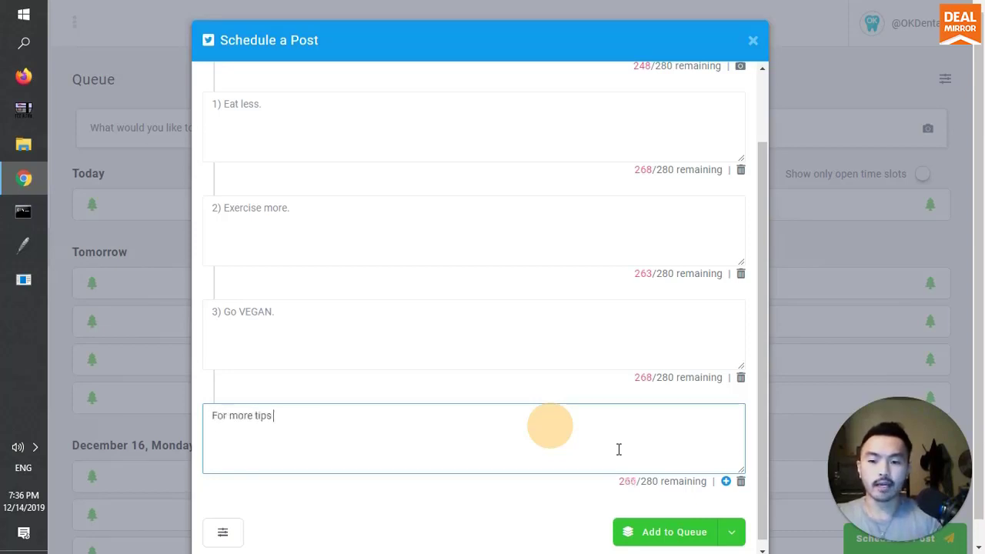
type("on health and fitness")
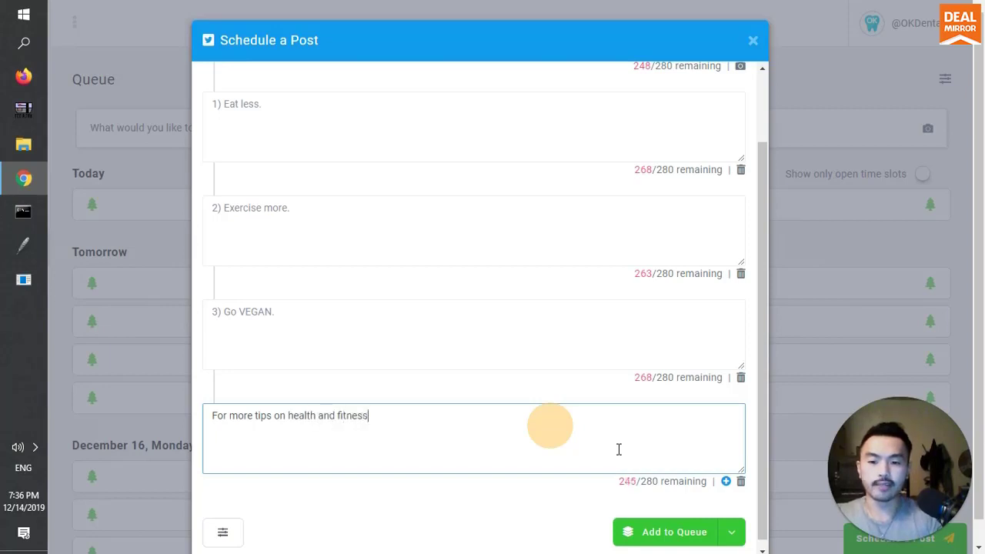
type(", visit my blog ")
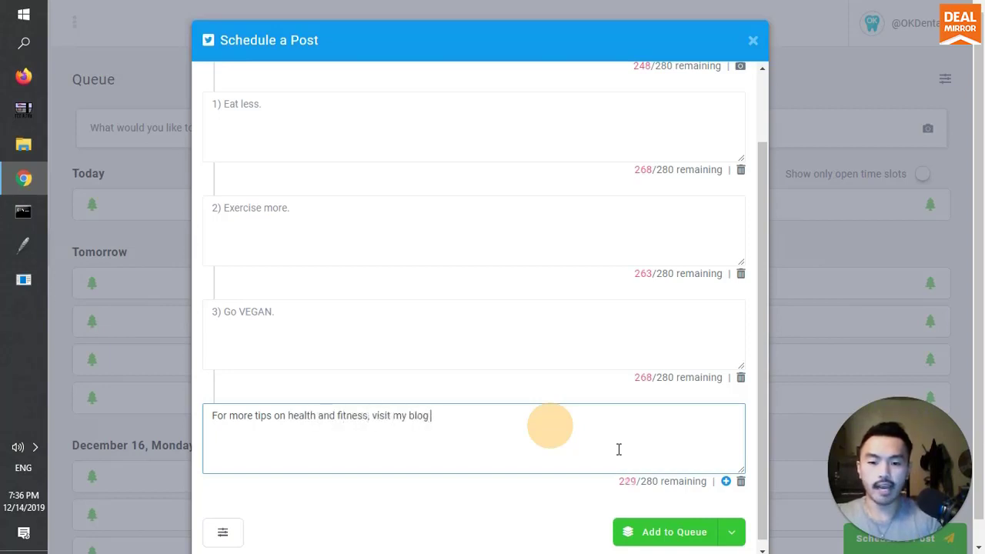
type("at https://ww.")
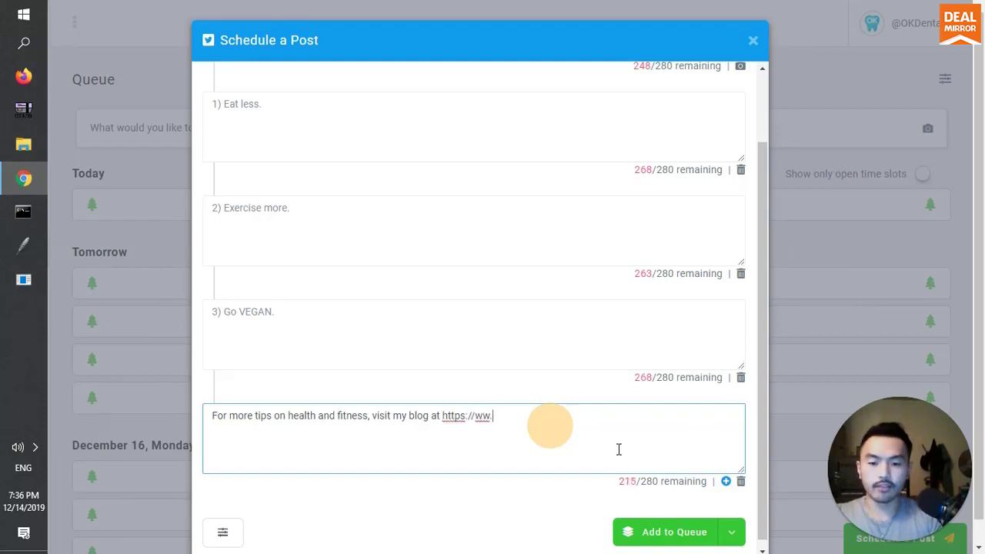
key("BackSpace")
type("w.blog.com.")
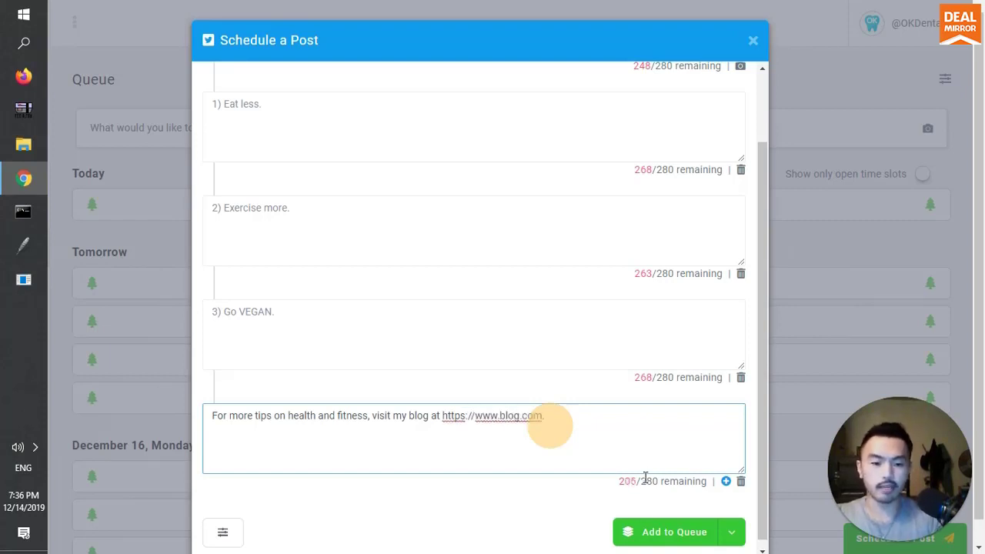
left_click(667, 529)
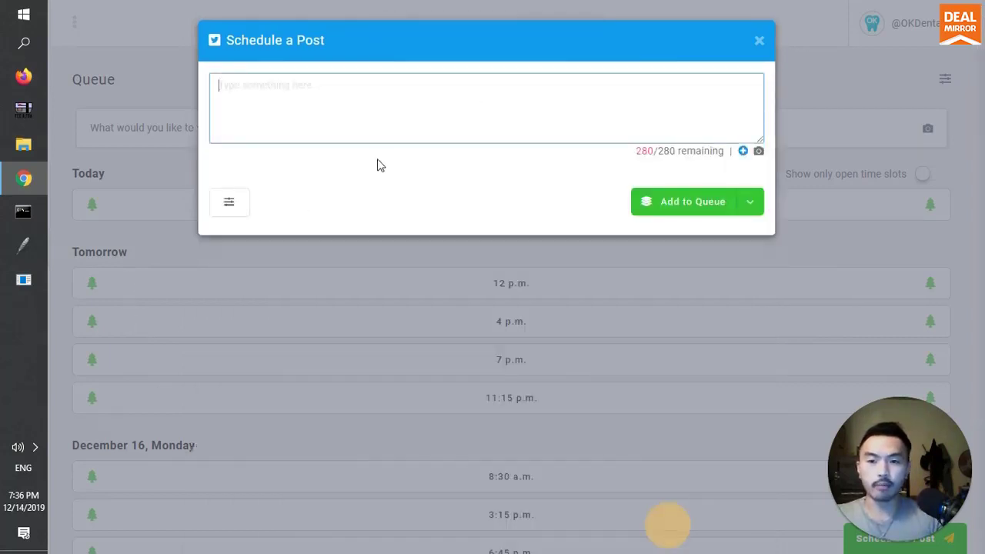
- Write a new post reading "Buy my ebook" and attach the image Ebook ad.jpg from the Startup folder
left_click(387, 123)
type("Buy my ebook")
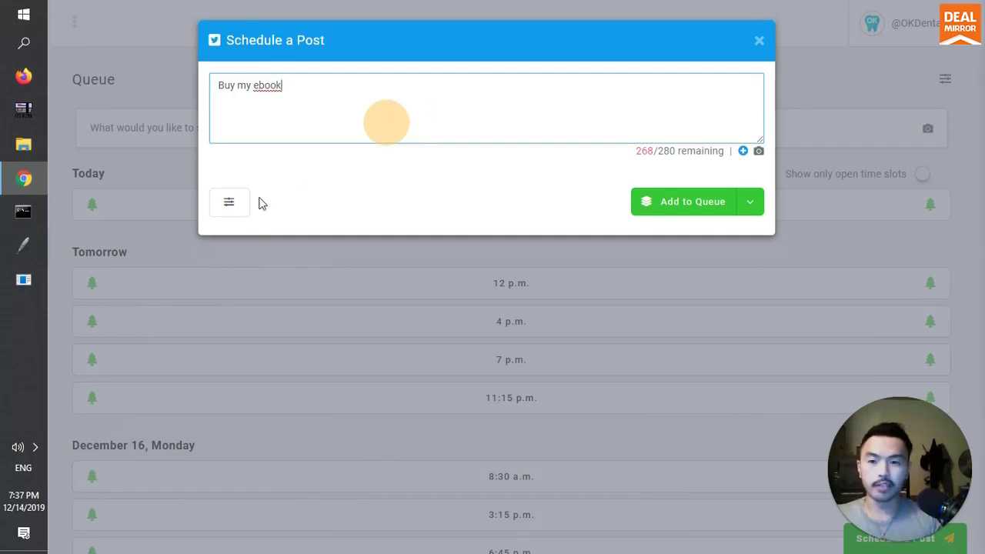
left_click(760, 152)
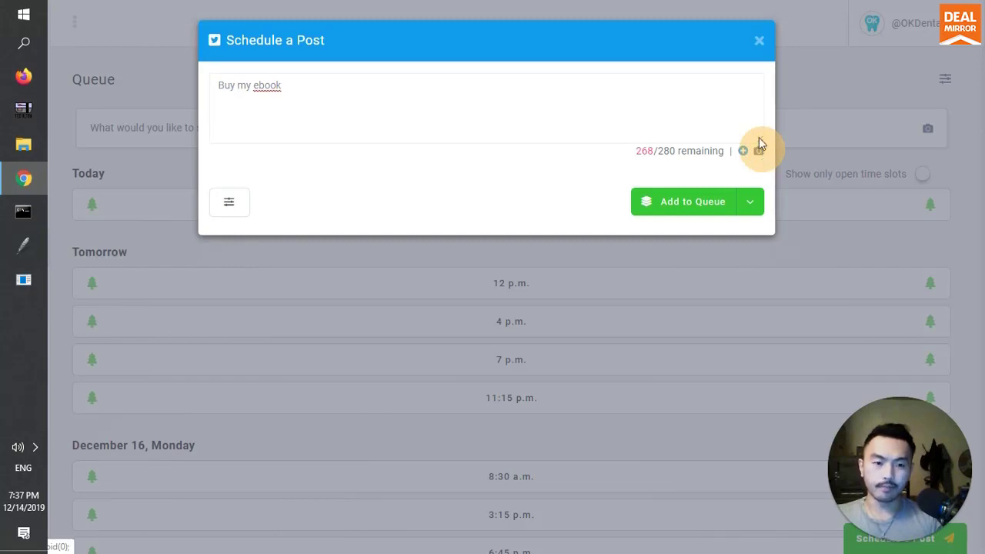
left_click(760, 151)
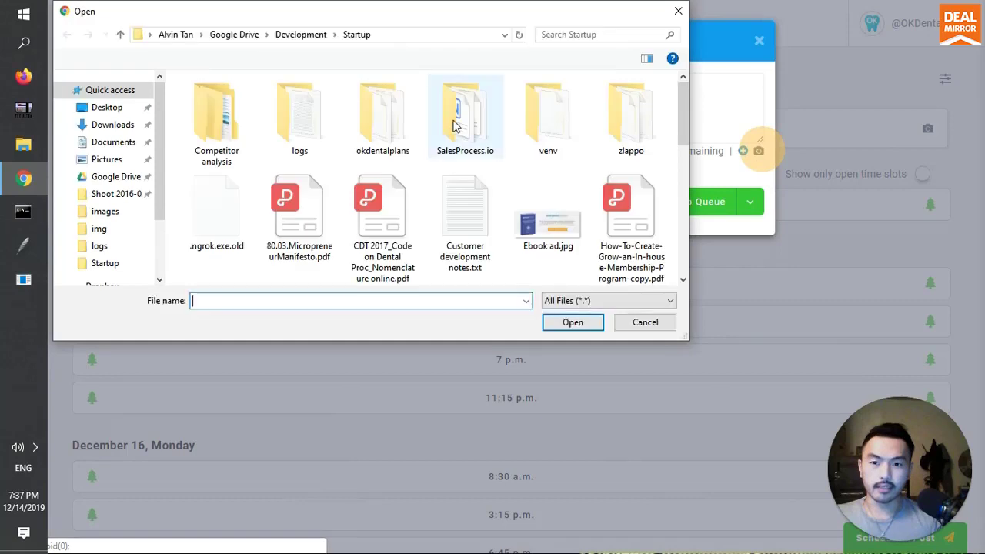
left_click(565, 236)
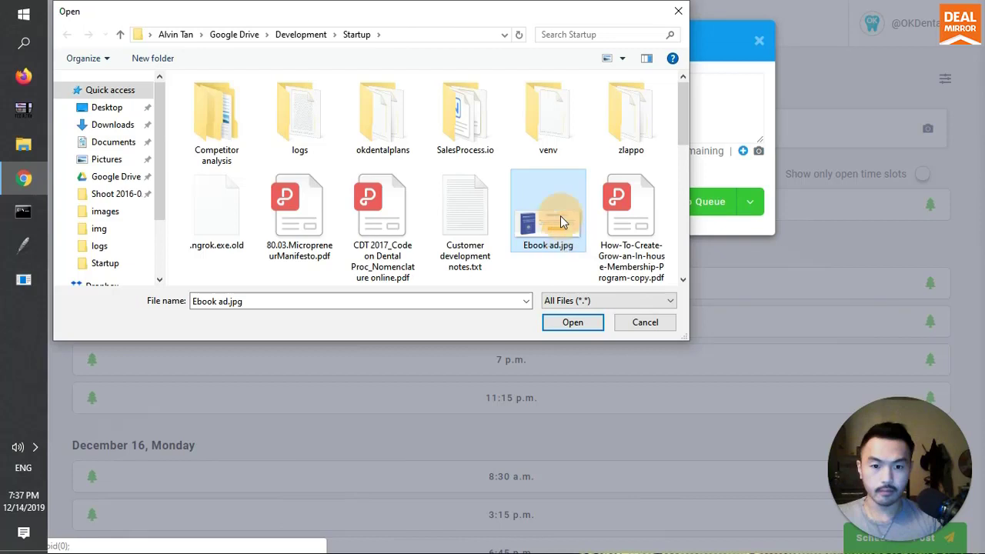
double_click(561, 219)
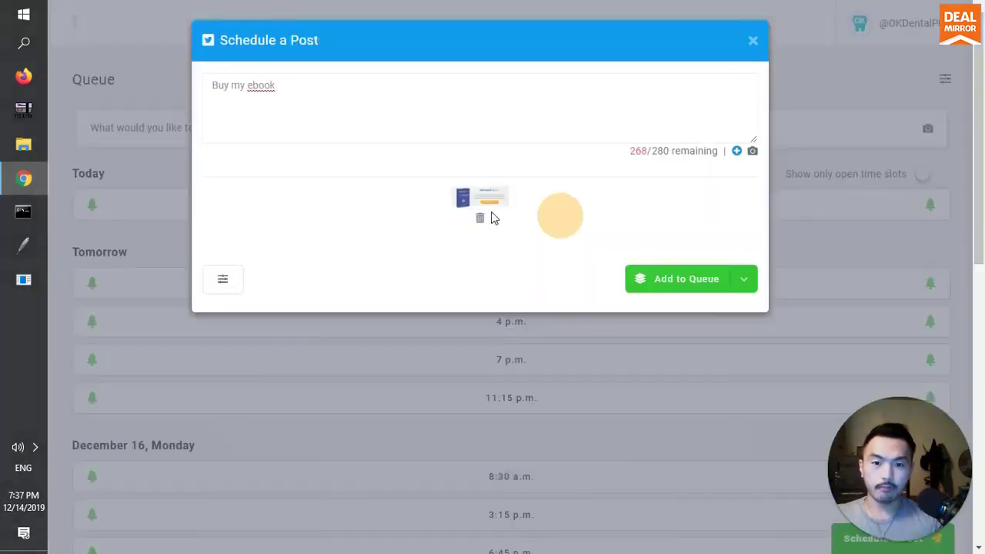
- Show the post's scheduling options and set it to Repeat at a custom interval of every 3 days
left_click(232, 284)
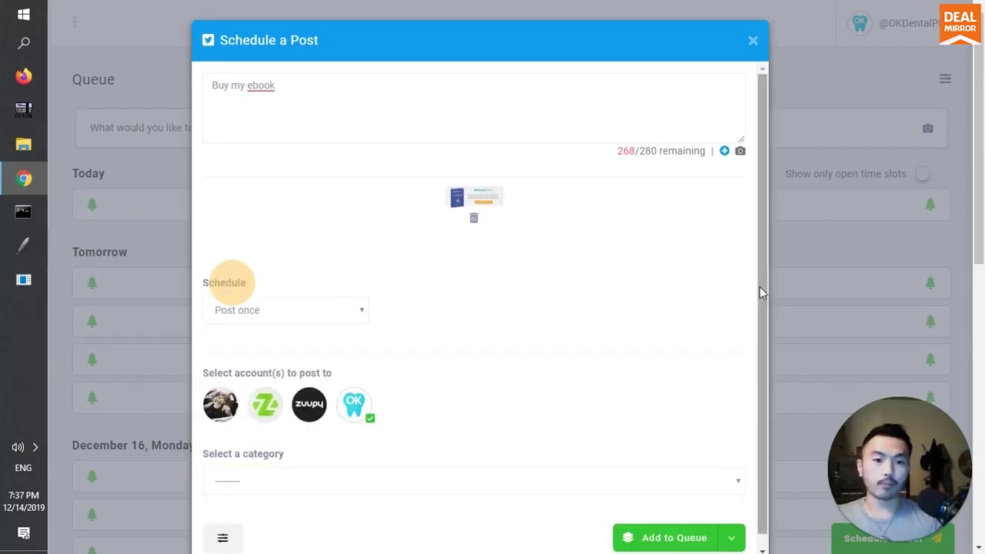
left_click_drag(760, 286, 761, 328)
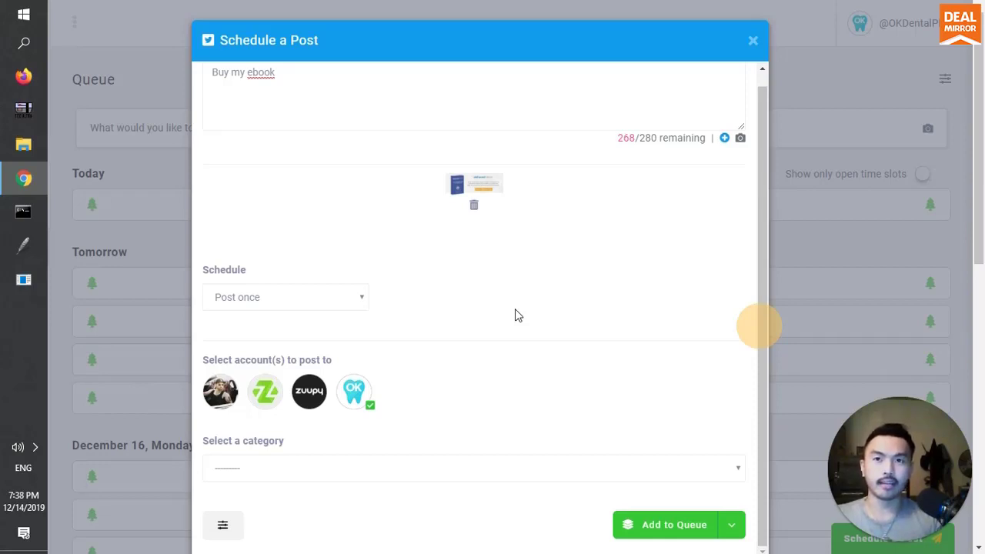
left_click(354, 304)
left_click(344, 330)
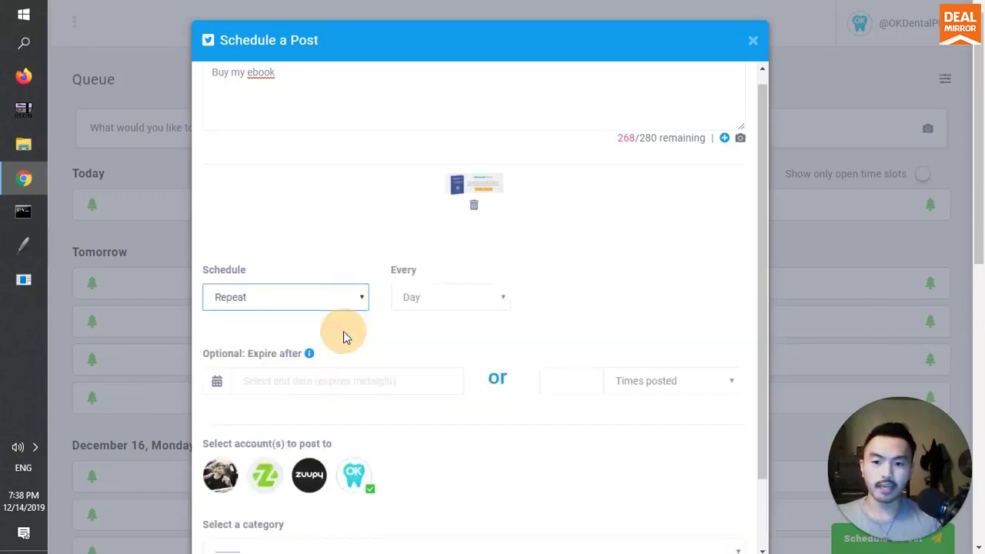
left_click(475, 298)
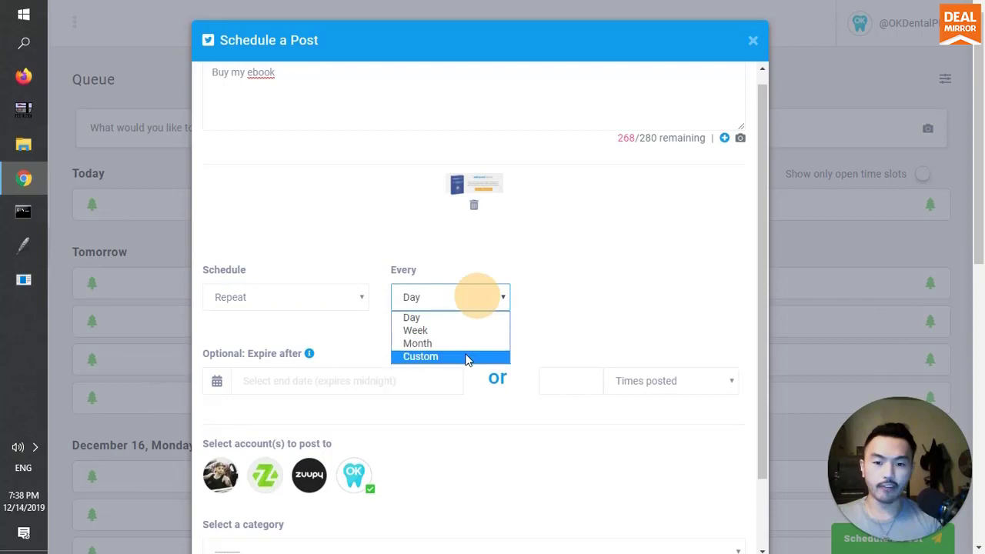
left_click(466, 356)
left_click(583, 304)
type("3")
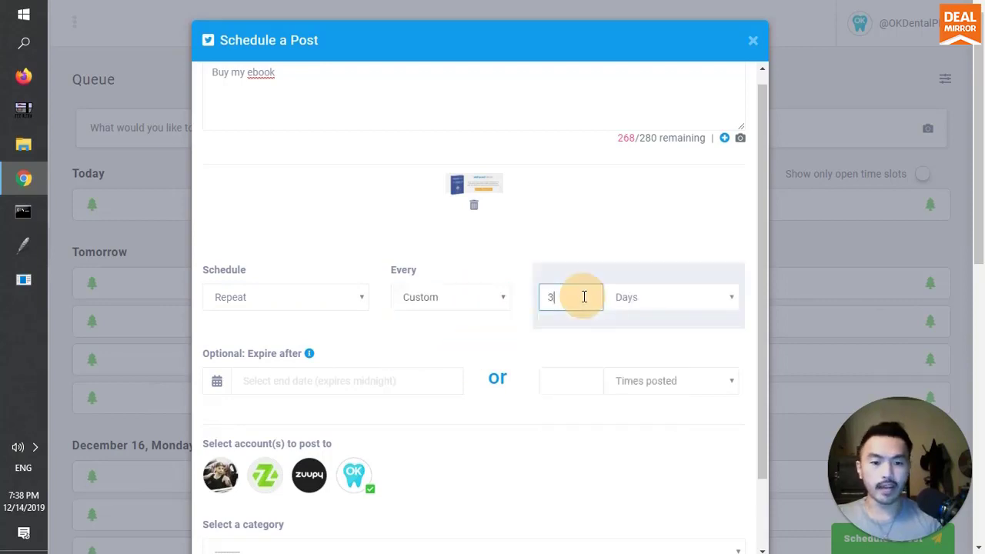
left_click(639, 298)
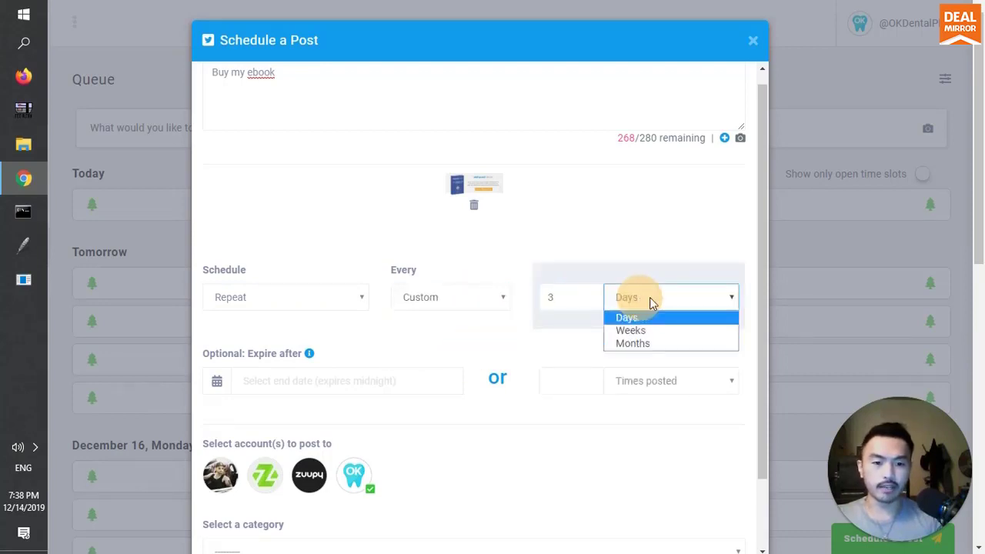
left_click(648, 262)
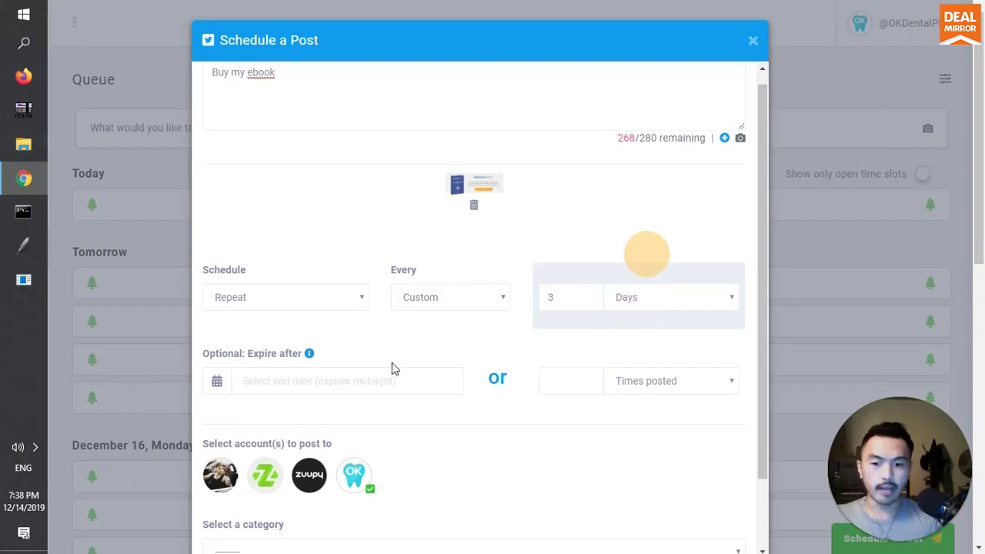
- Set the ebook post to expire after being posted 5 times
left_click(613, 374)
left_click(590, 368)
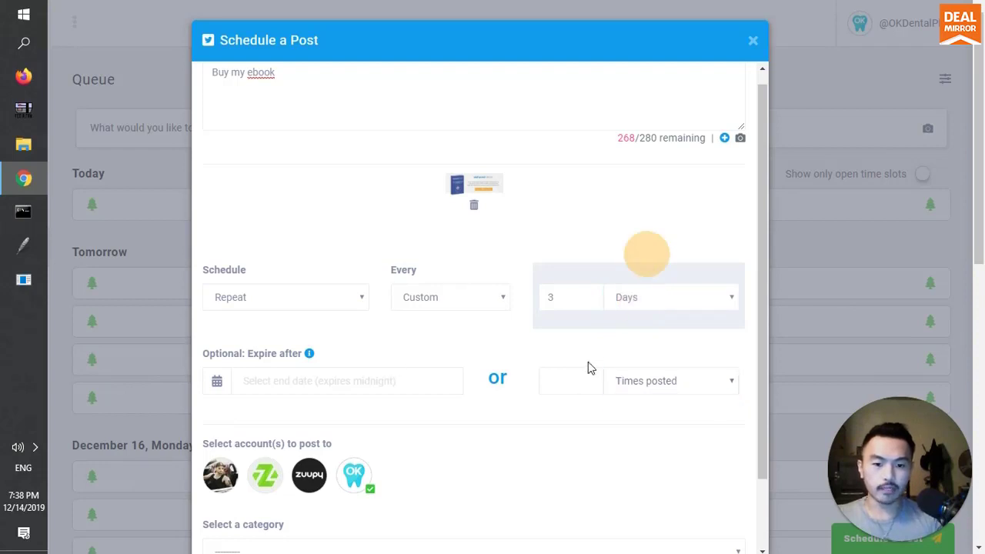
left_click(582, 380)
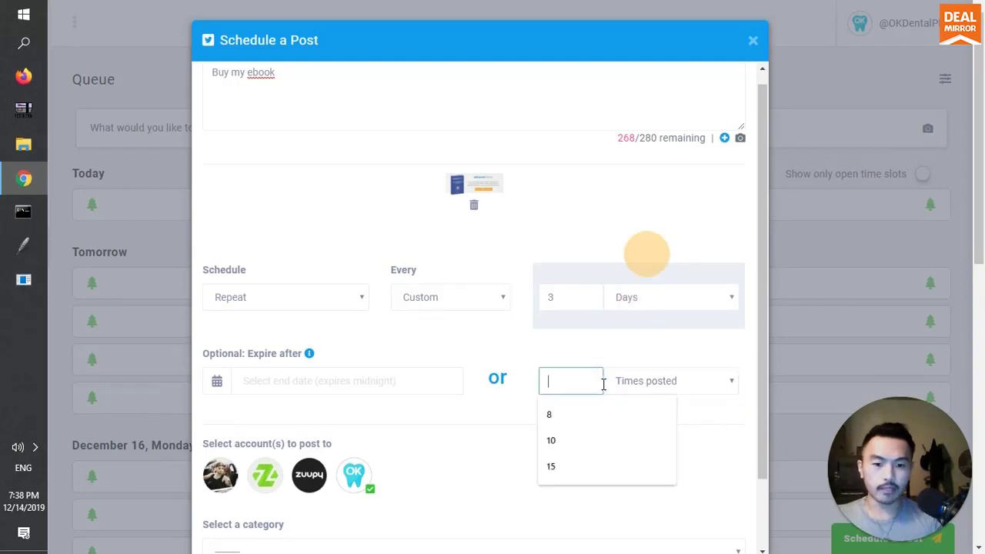
type("5")
left_click(608, 377)
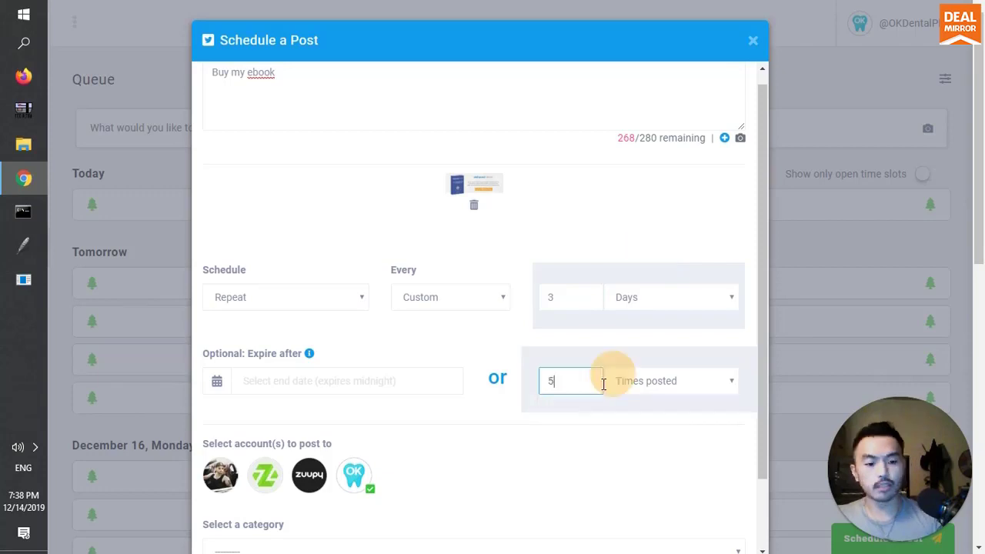
left_click(624, 340)
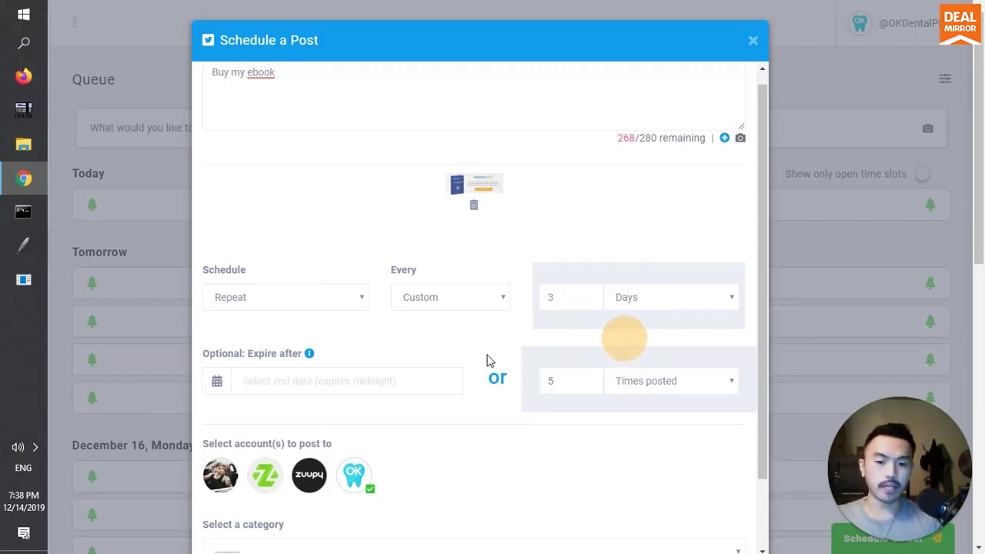
- Include the Zuupy account among the accounts the ebook post goes out to
left_click(310, 483)
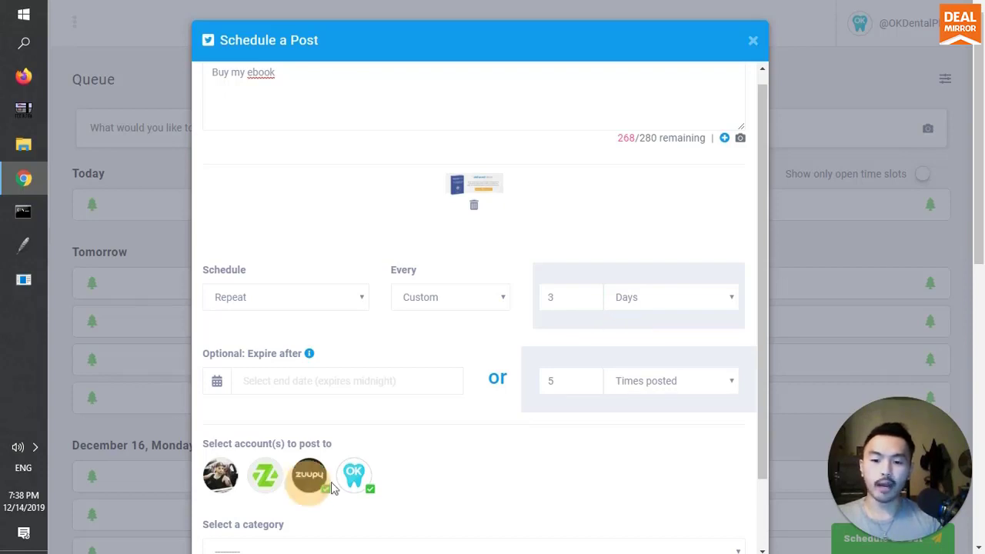
left_click(709, 445)
left_click(763, 441)
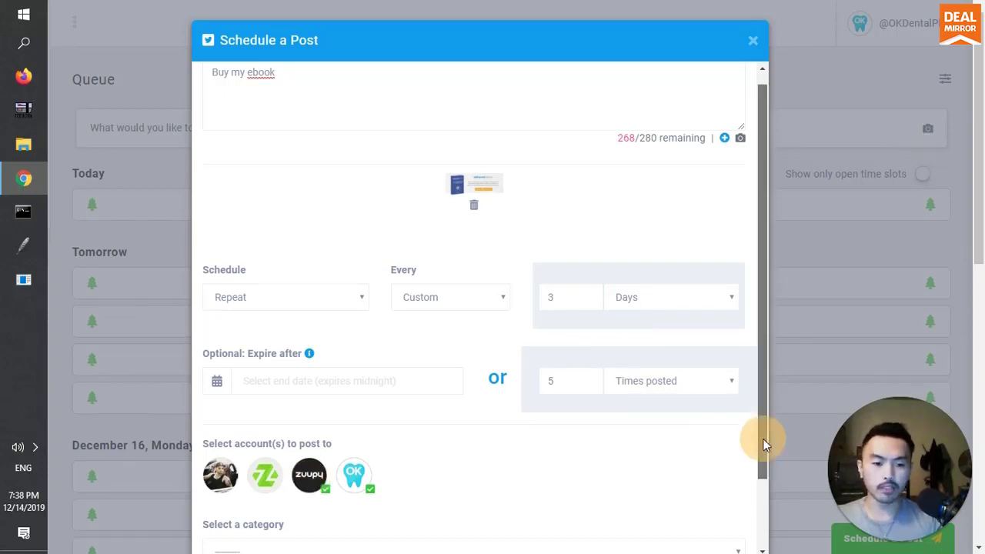
scroll(763, 438, "down", 1)
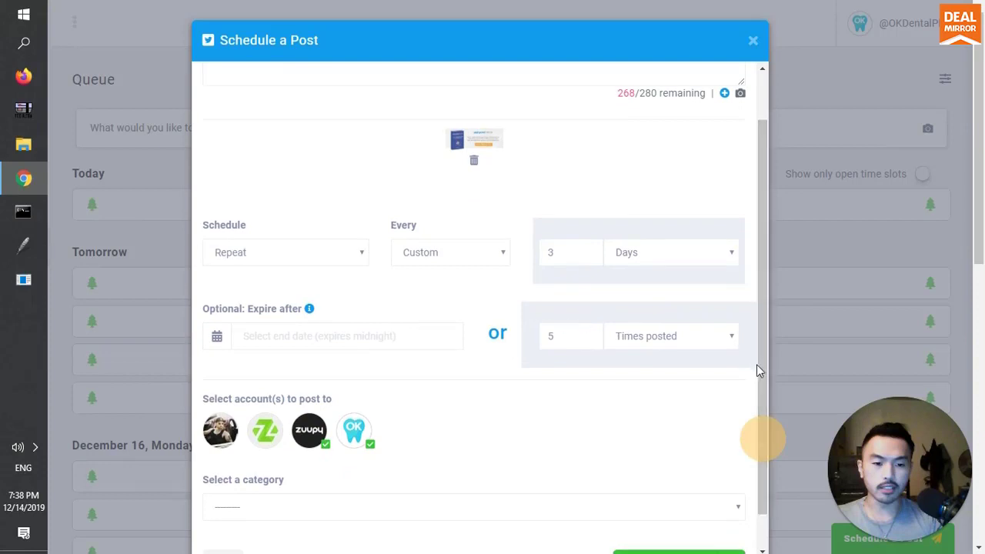
left_click_drag(762, 368, 763, 386)
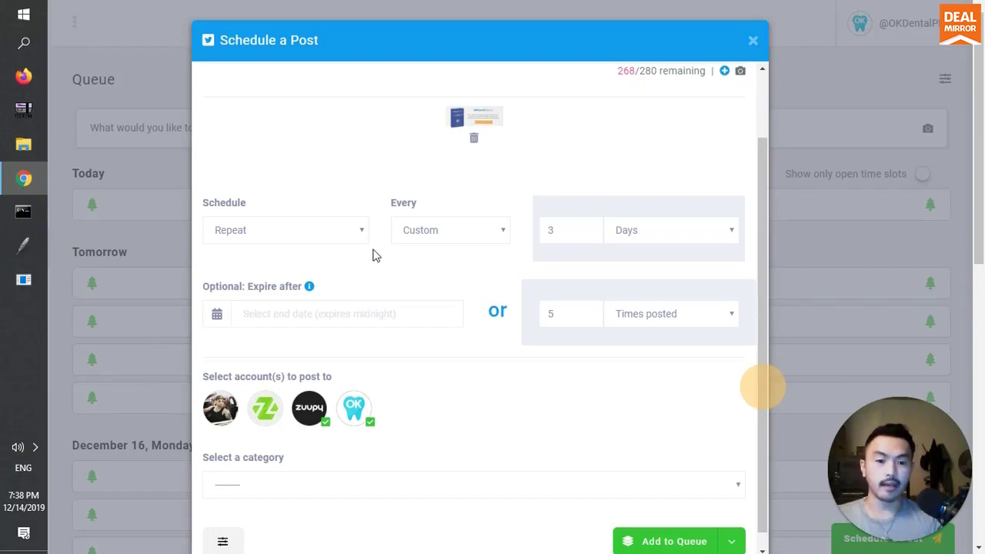
- Change the ebook post's schedule type to Retweet and add the post to the queue
left_click(356, 229)
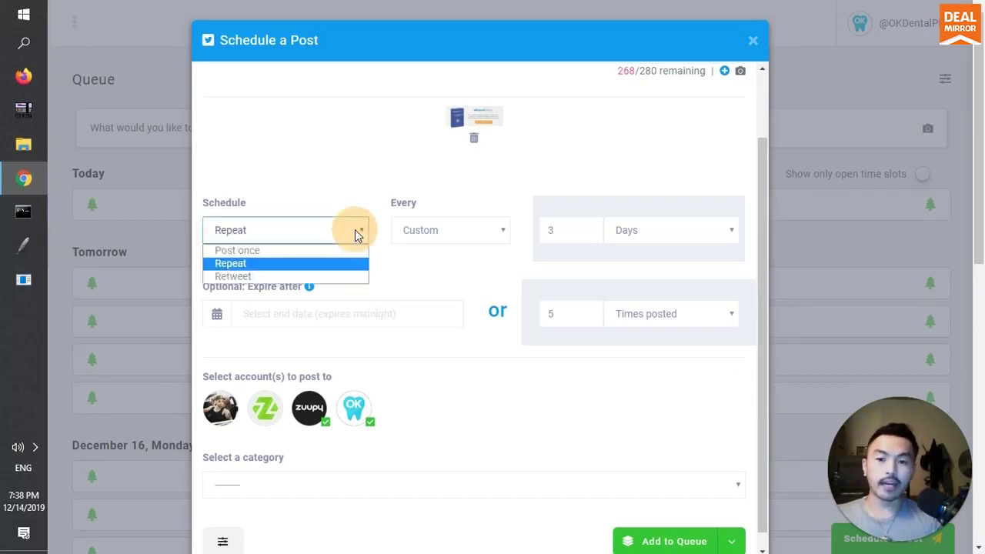
left_click(331, 276)
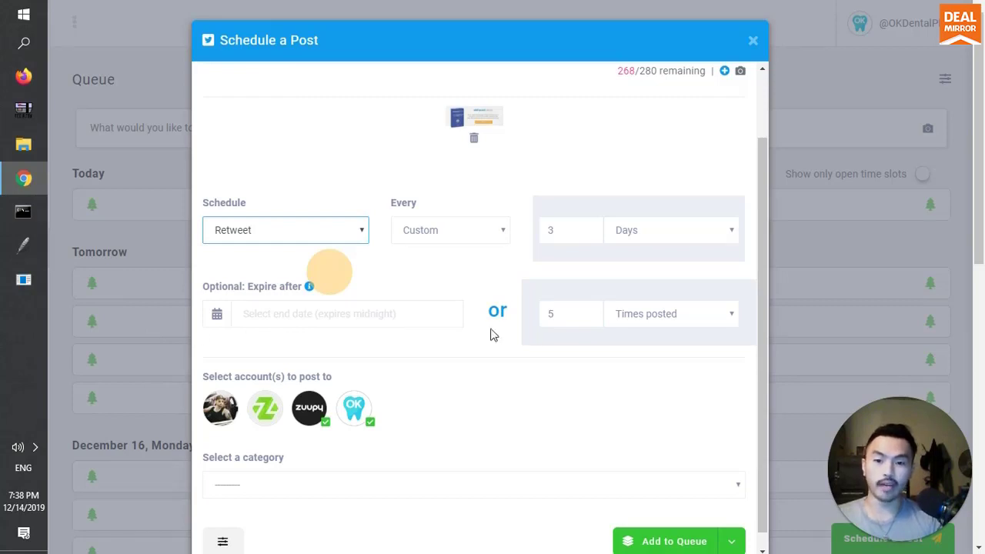
left_click(591, 344)
left_click_drag(764, 422, 762, 478)
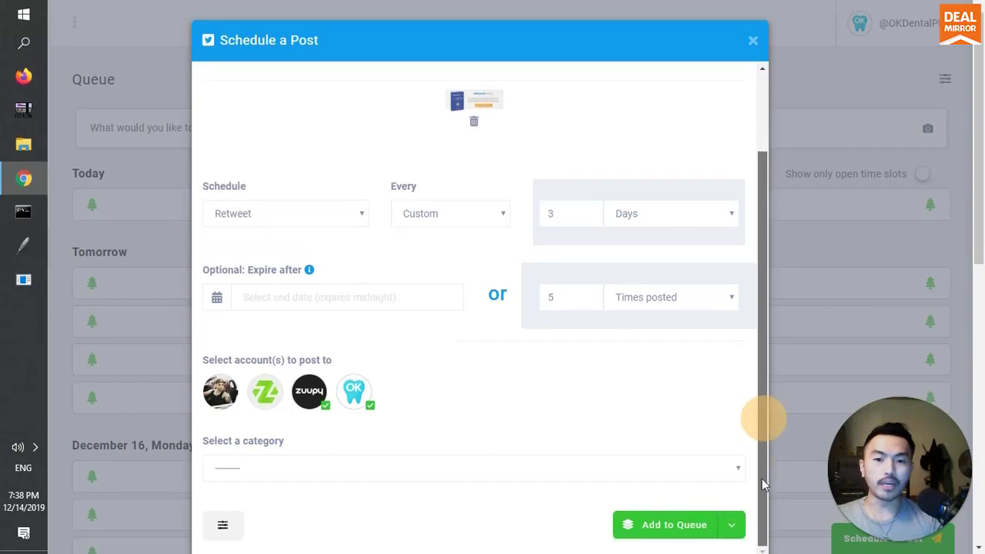
left_click(677, 523)
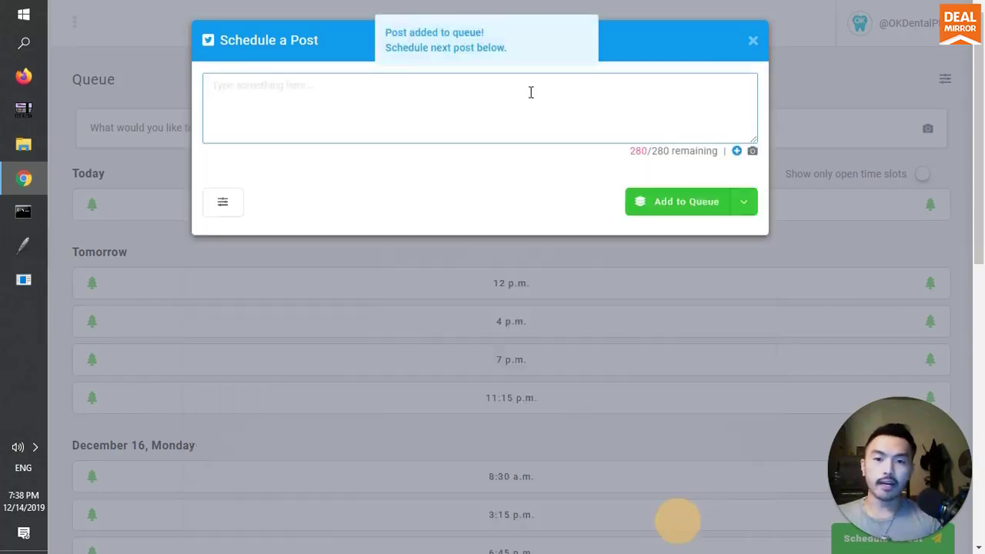
- Close the scheduling form and review the queued posts, from today's post through the ebook post's repeat on December 18
left_click(753, 41)
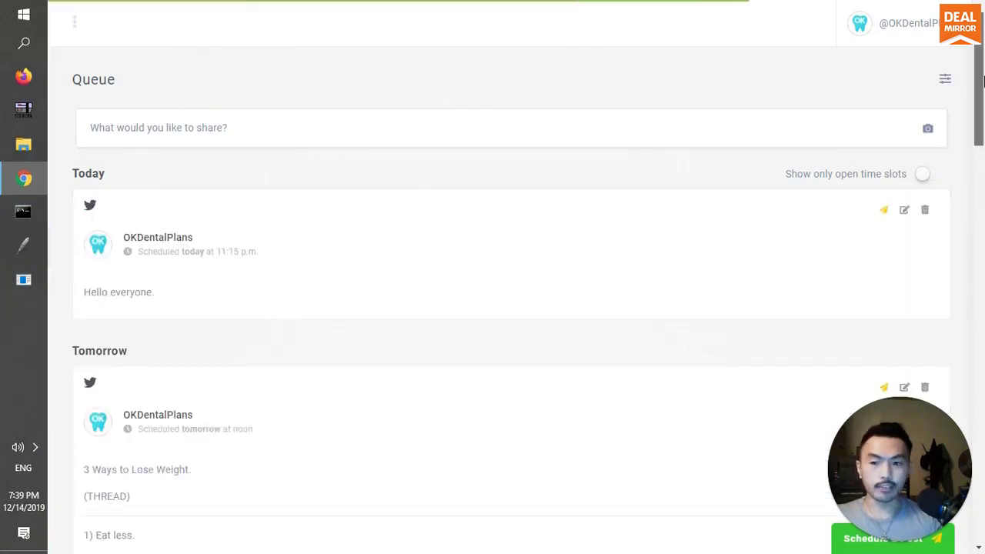
scroll(981, 77, "down", 2)
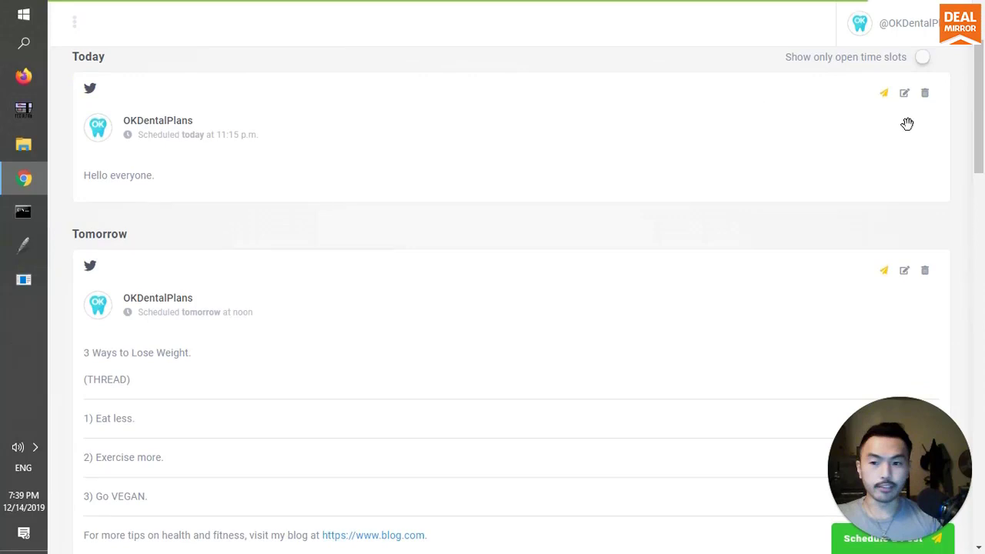
scroll(979, 112, "up", 1)
left_click_drag(977, 107, 977, 107)
scroll(978, 112, "up", 1)
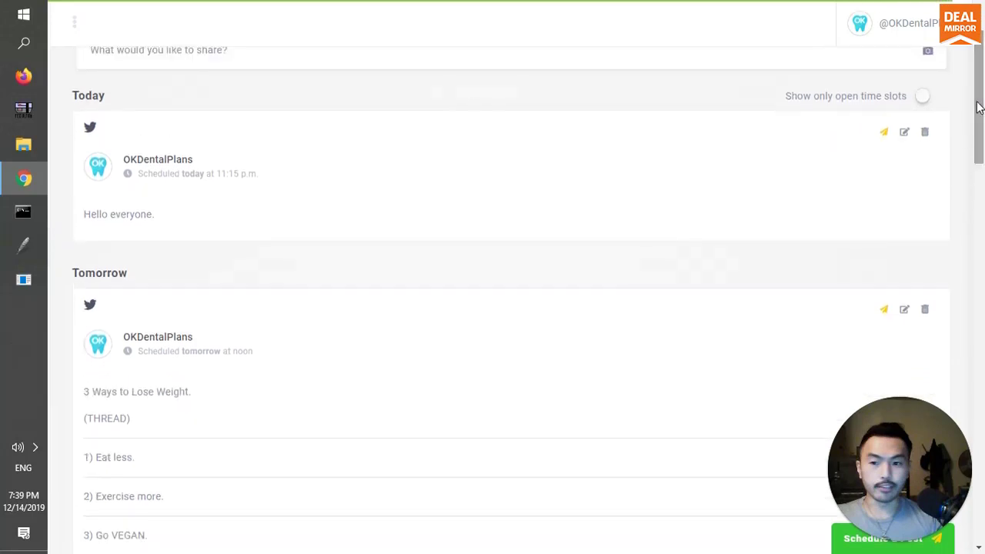
scroll(982, 140, "down", 1)
mouse_move(982, 141)
left_mouse_down()
mouse_move(982, 183)
mouse_move(983, 148)
left_mouse_up()
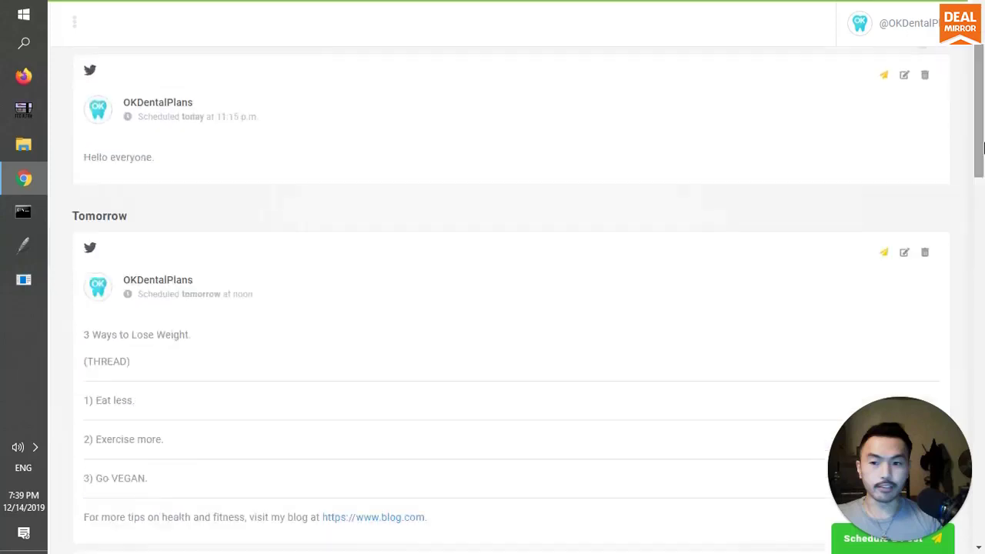
left_click_drag(984, 103, 984, 141)
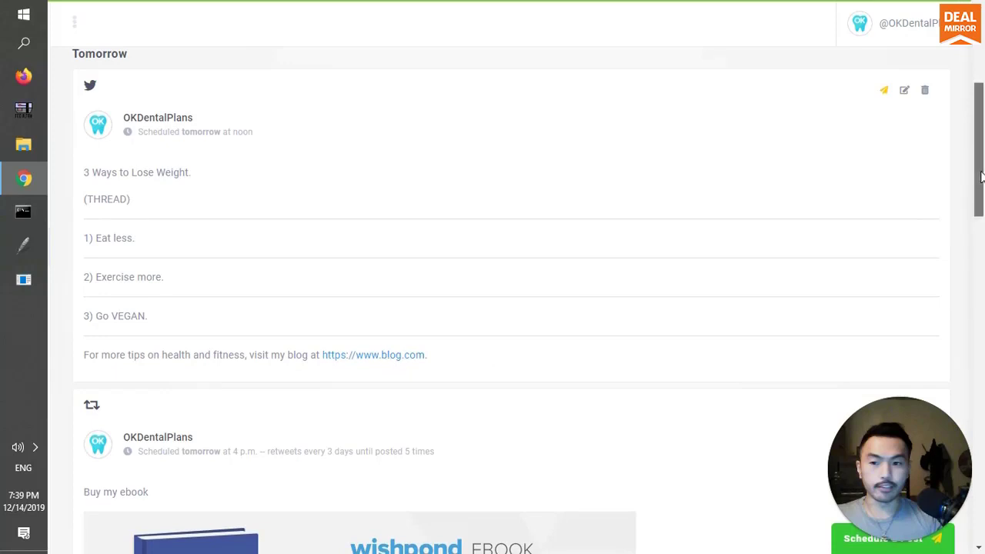
left_click_drag(981, 180, 981, 241)
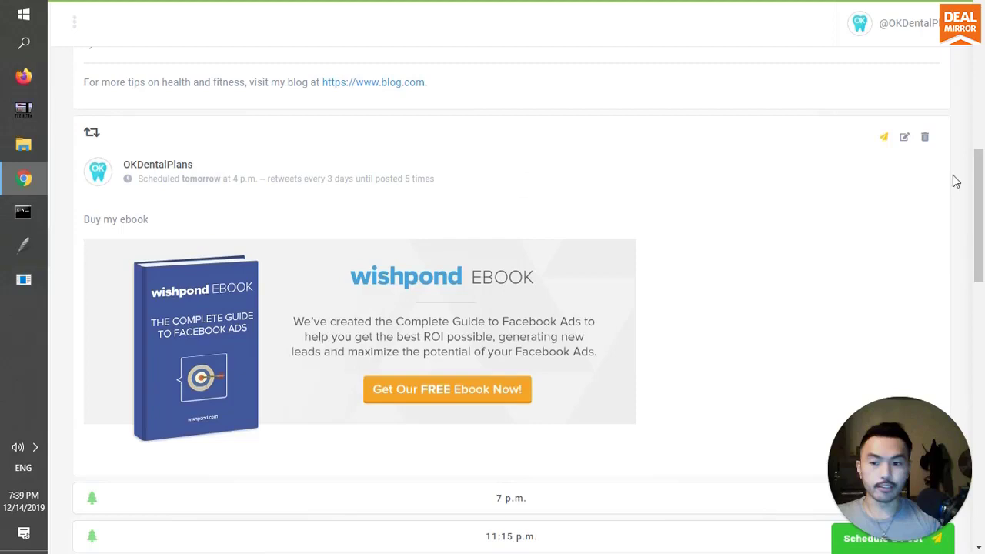
left_click_drag(981, 172, 982, 375)
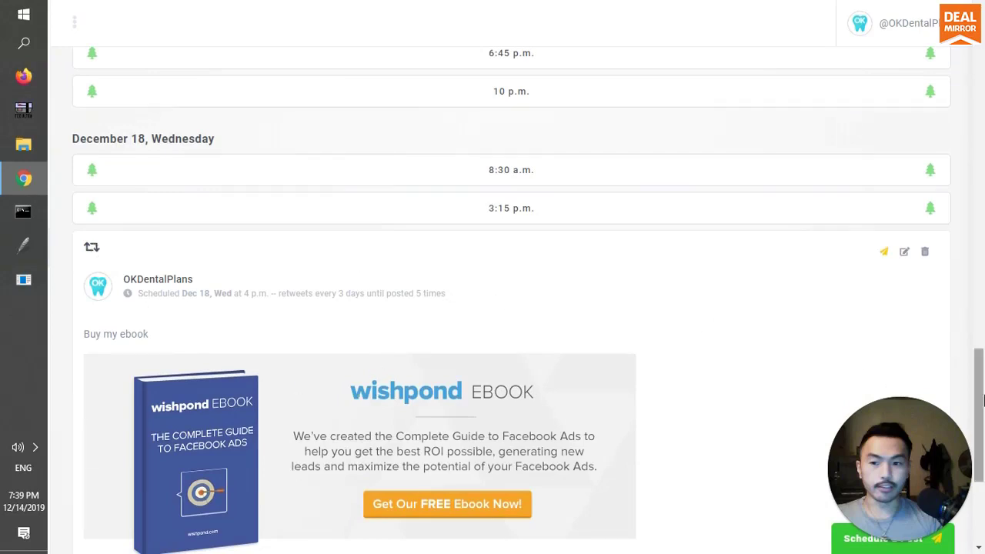
- Move the ebook post to tomorrow's 11:15 p.m. slot and the weight-loss thread to tomorrow's 7 p.m. slot
left_click_drag(983, 400, 982, 231)
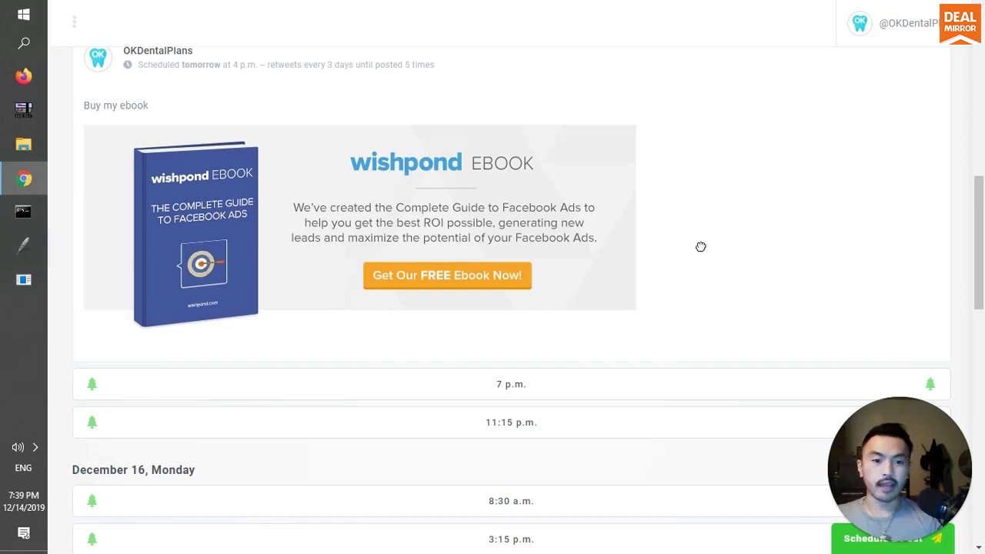
left_click_drag(700, 245, 603, 421)
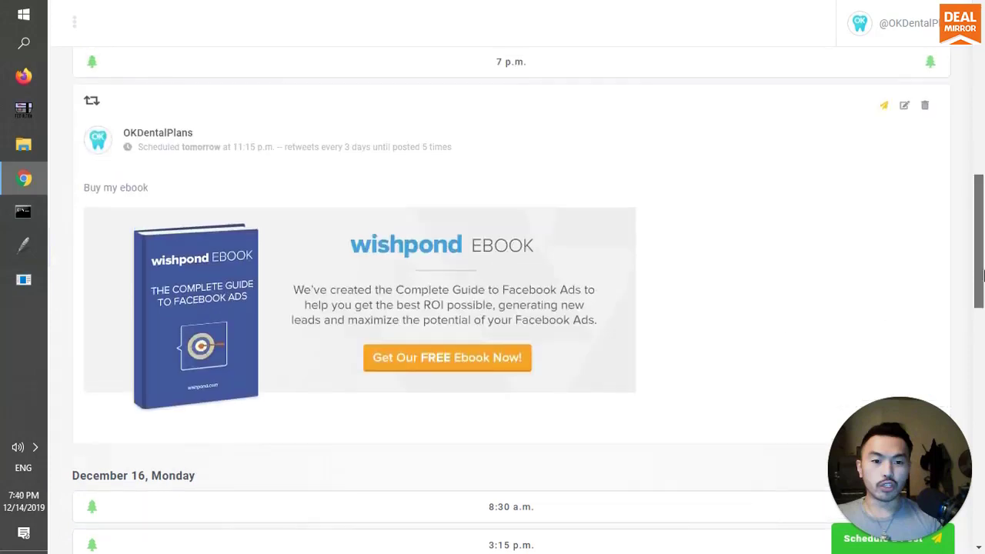
scroll(515, 223, "up", 3)
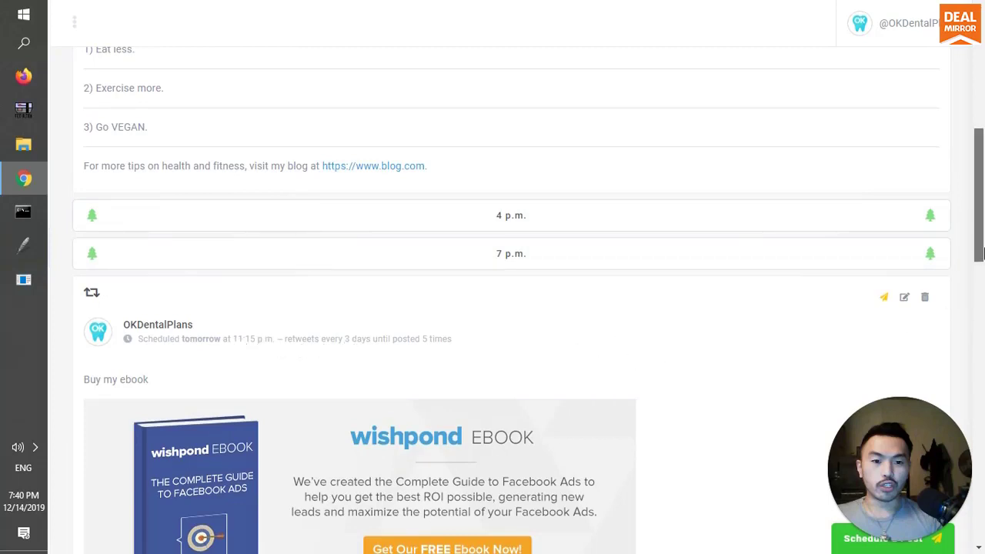
scroll(554, 162, "up", 1)
left_click_drag(554, 162, 560, 310)
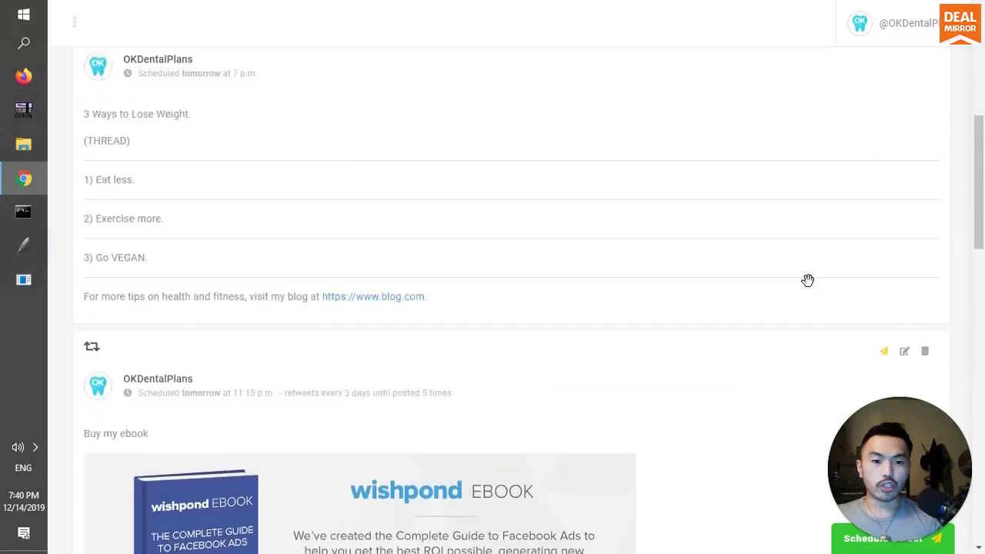
scroll(982, 204, "up", 1)
scroll(983, 204, "up", 5)
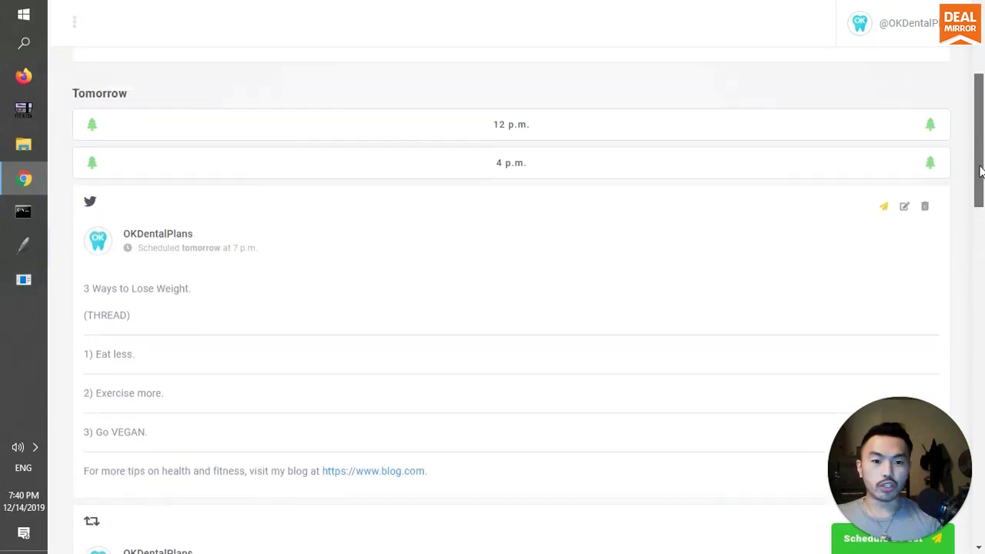
mouse_move(509, 362)
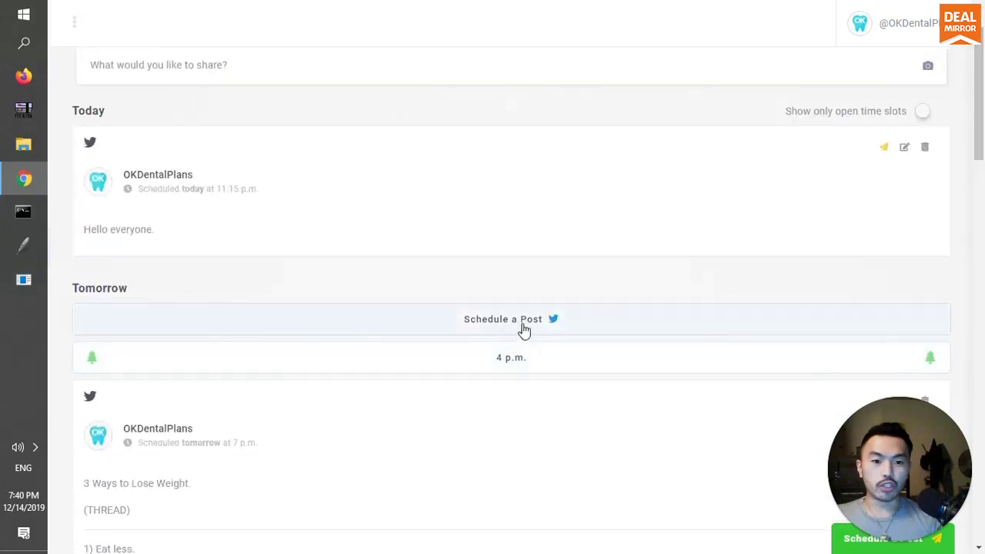
left_click(511, 332)
type("sdc")
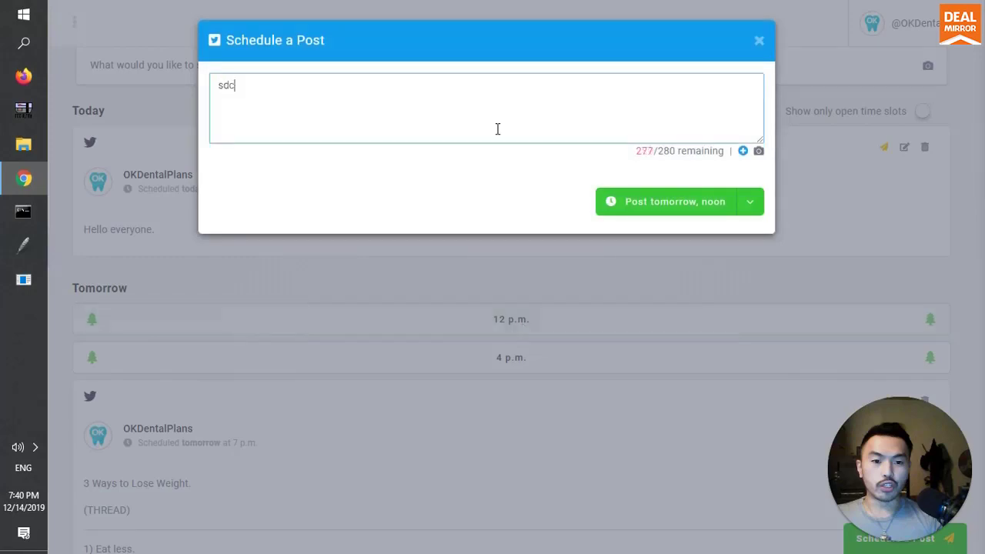
type("kjdsckjsdncjksdncknds")
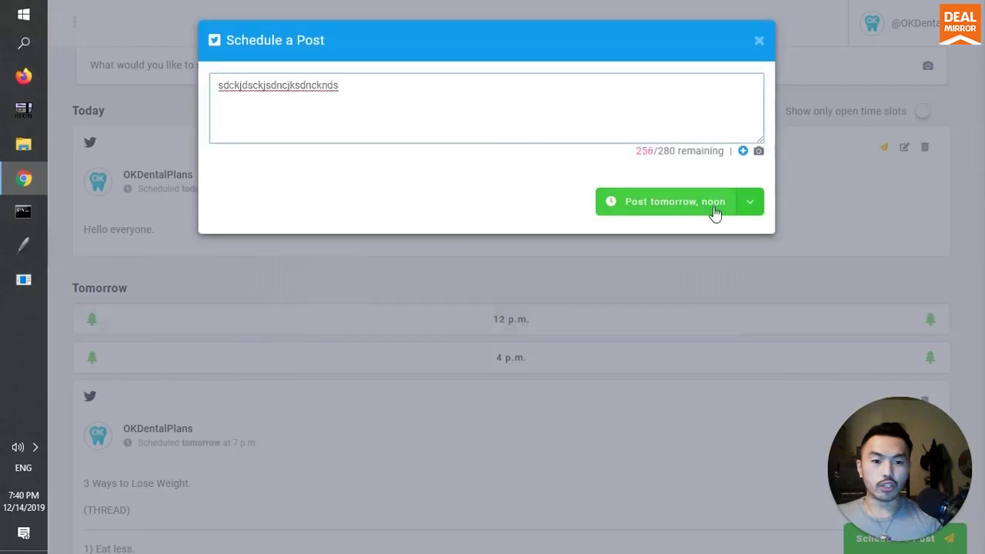
left_click(759, 43)
left_click(527, 308)
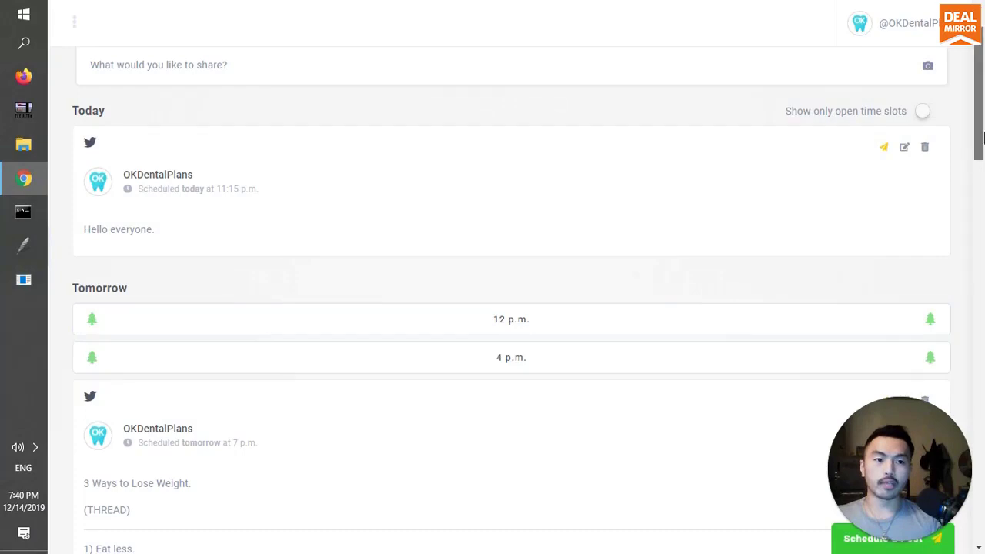
- Open the posts from the account's own profile for resharing and find the June 4 post about uninsured patients
scroll(541, 231, "up", 1)
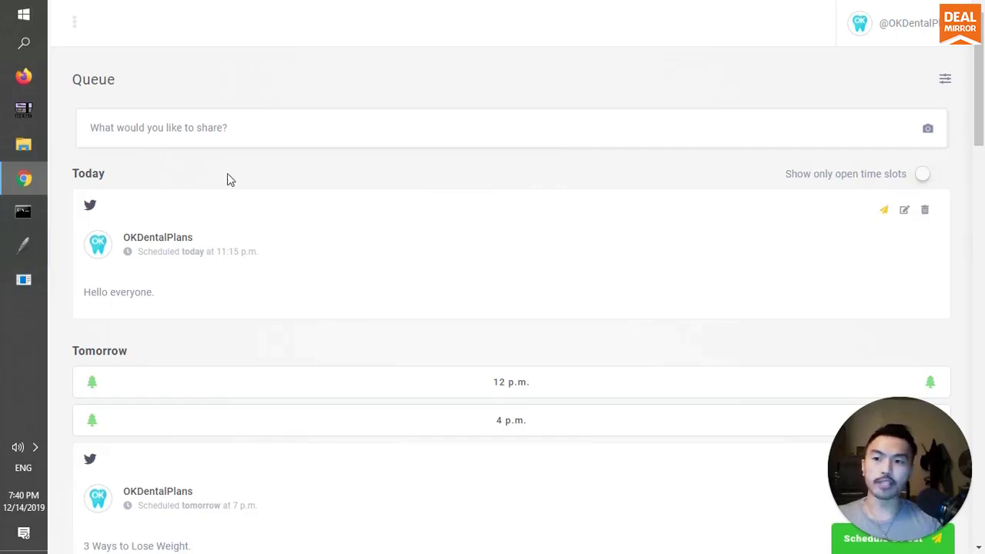
left_click(75, 25)
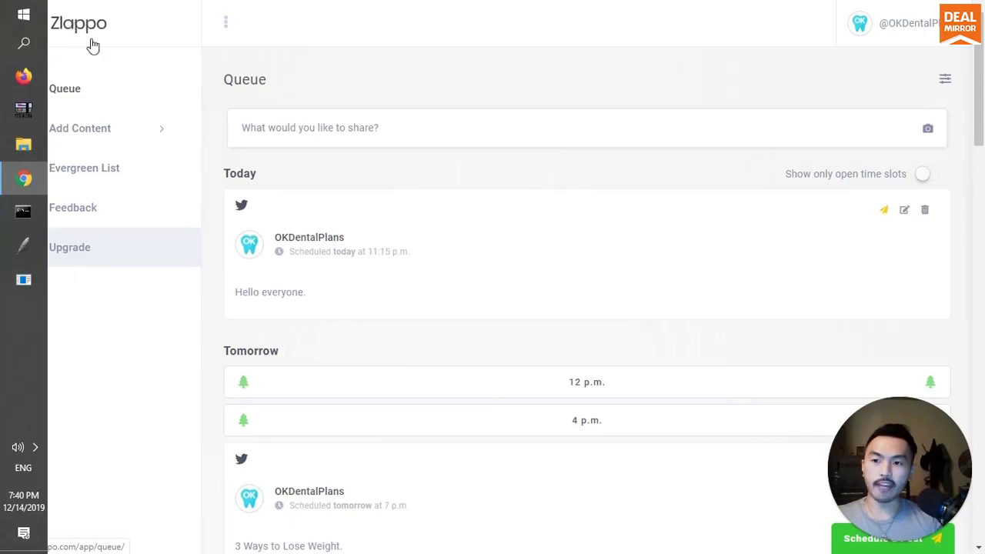
left_click(135, 141)
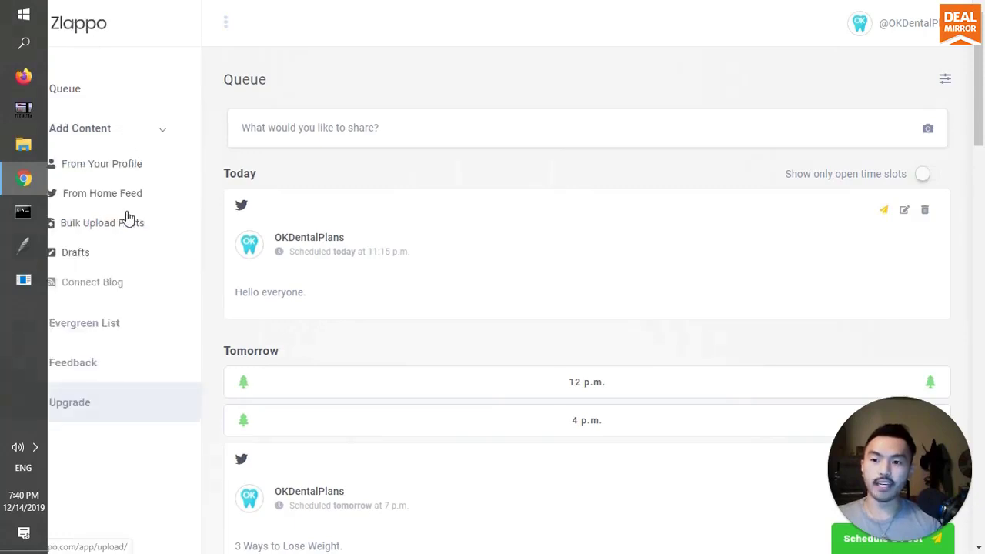
left_click(112, 169)
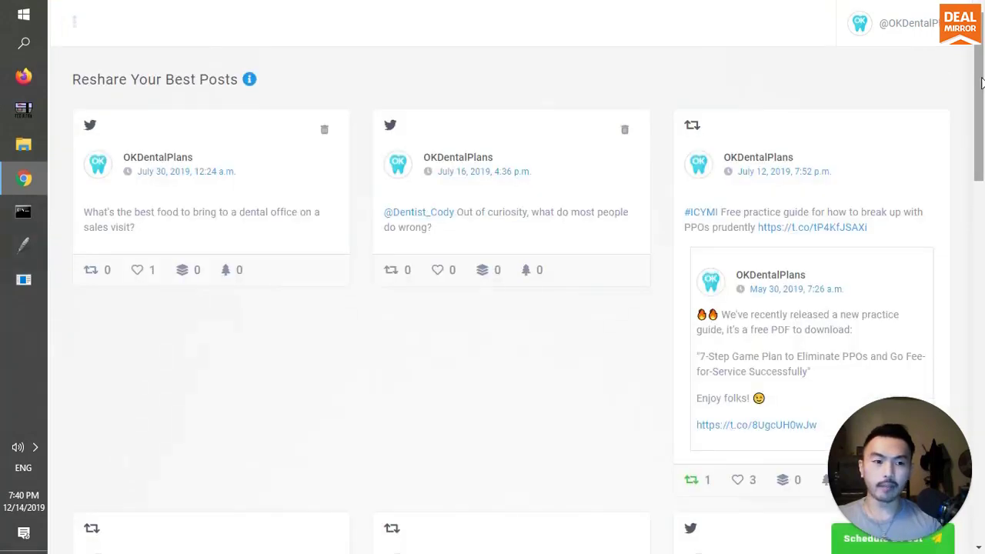
left_click_drag(983, 82, 983, 361)
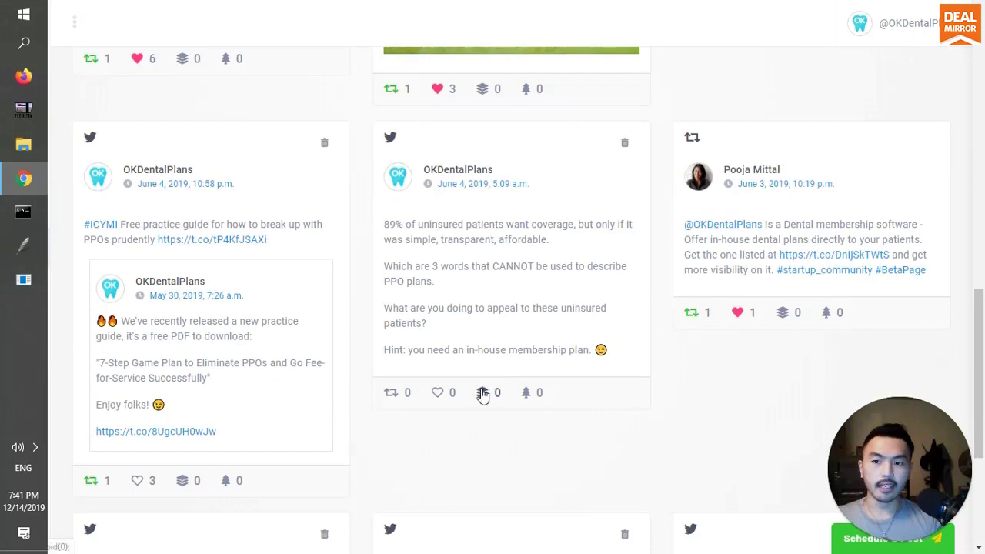
- Add the post about uninsured patients to the queue as a retweet with the comment "In case you missed this:"
left_click(483, 394)
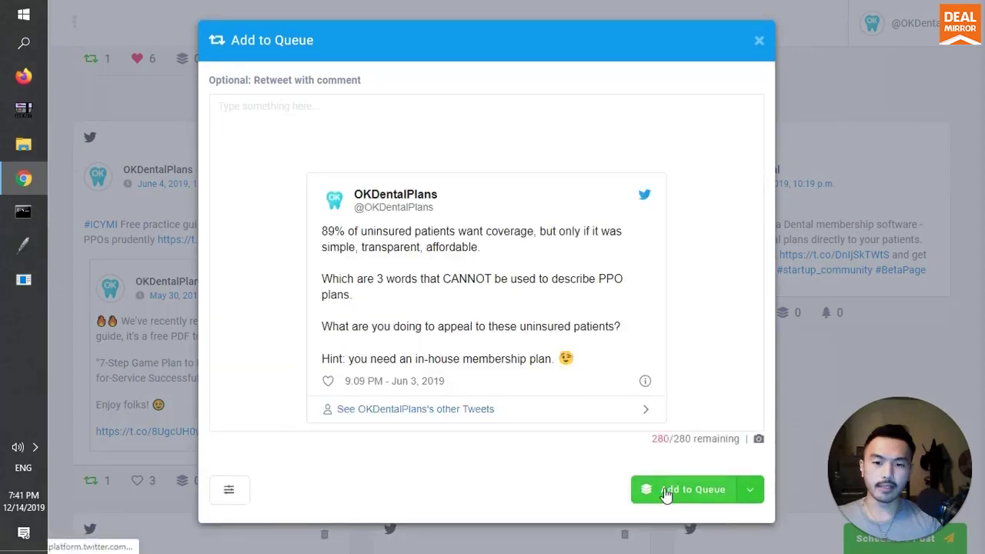
left_click(488, 136)
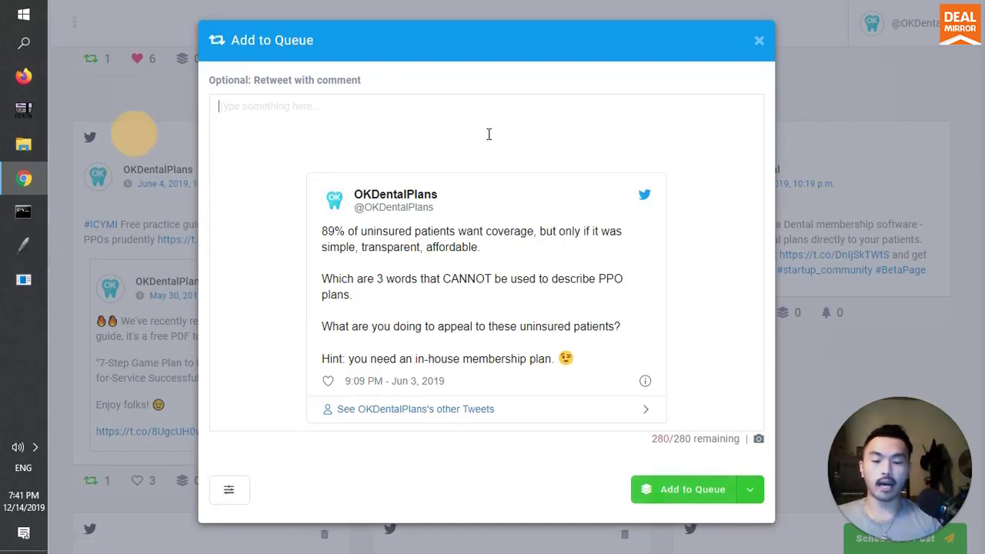
type("In case you mmis")
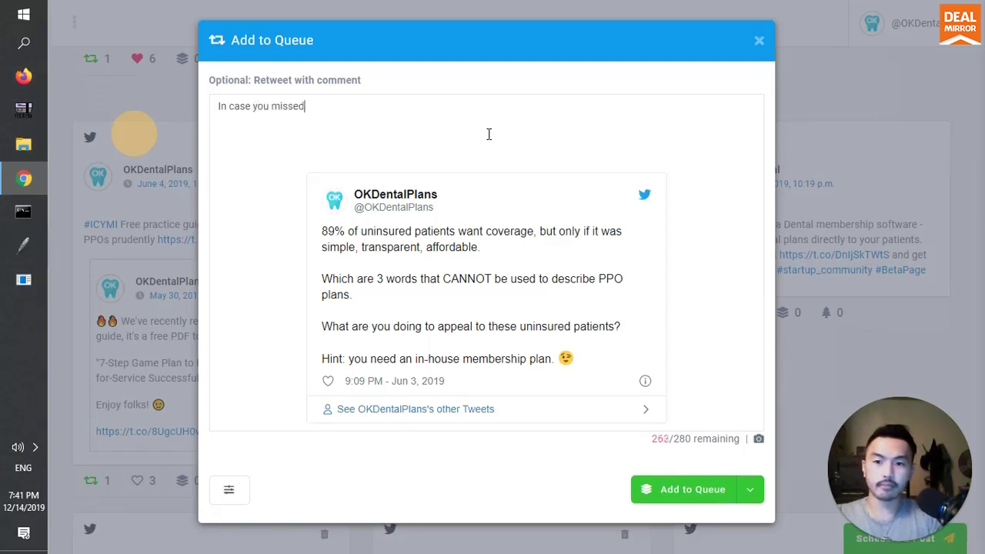
type("sed this:")
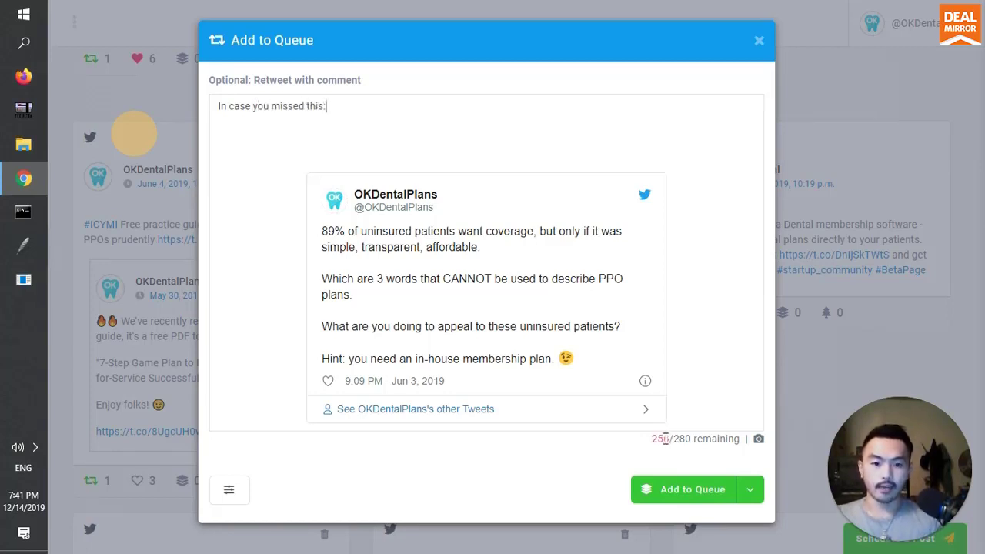
left_click(663, 491)
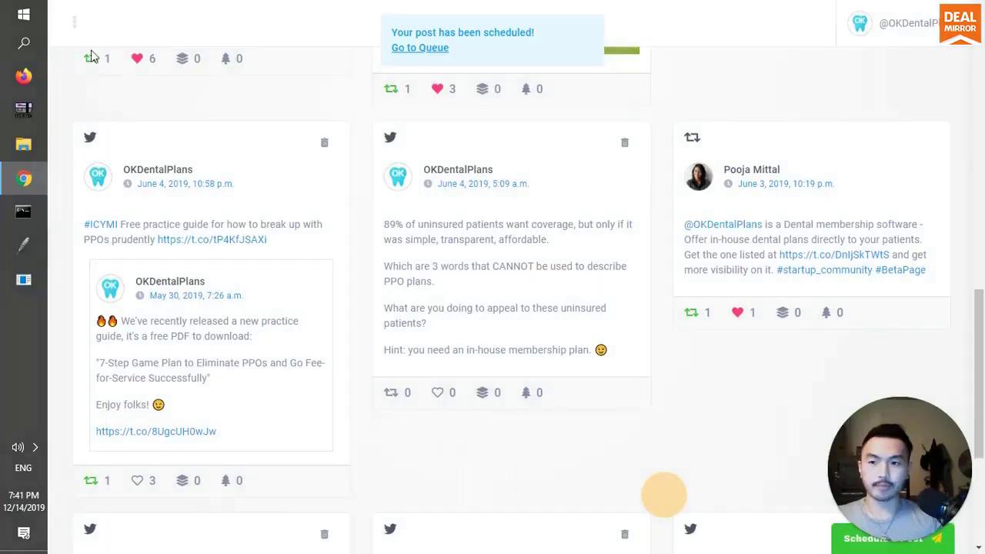
- Go to the queue and review today's slot for the retweet with its comment
left_click(408, 47)
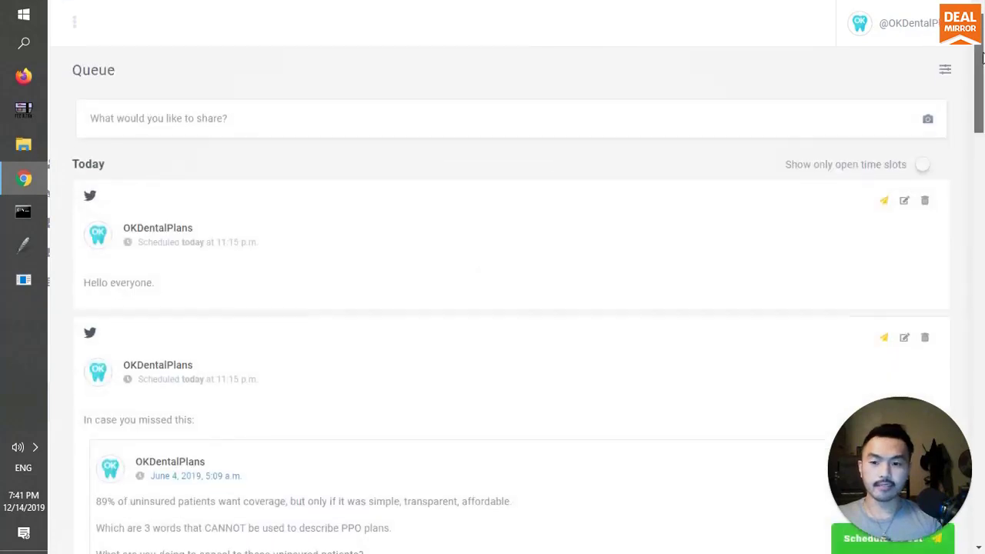
scroll(983, 92, "down", 3)
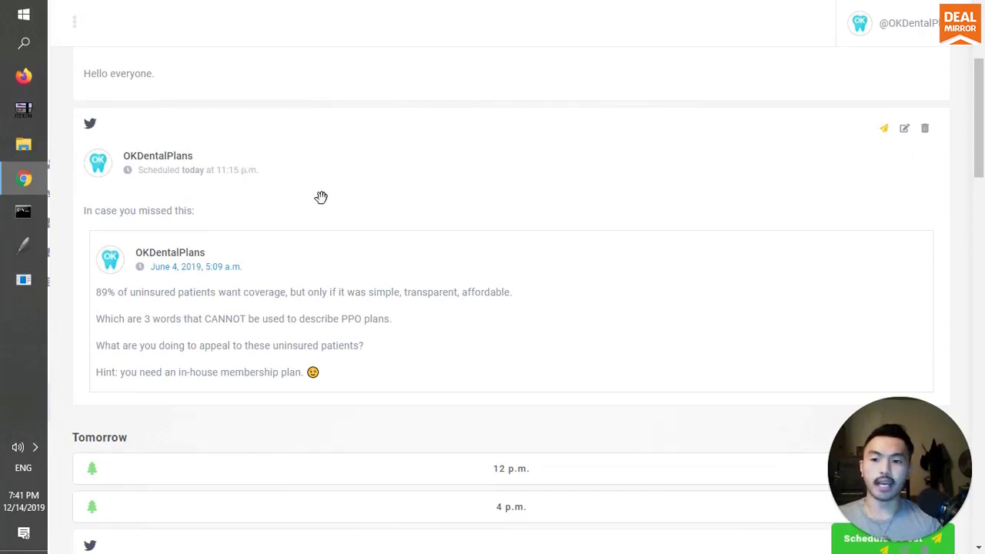
left_click_drag(982, 159, 981, 140)
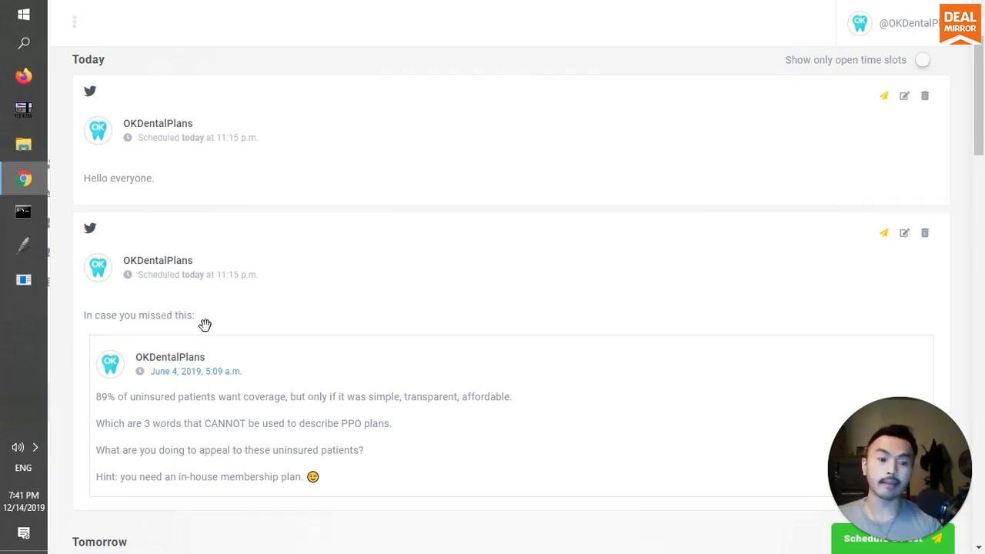
- Open the content from the home feed and look through the friends' posts available for quoting
left_click(77, 19)
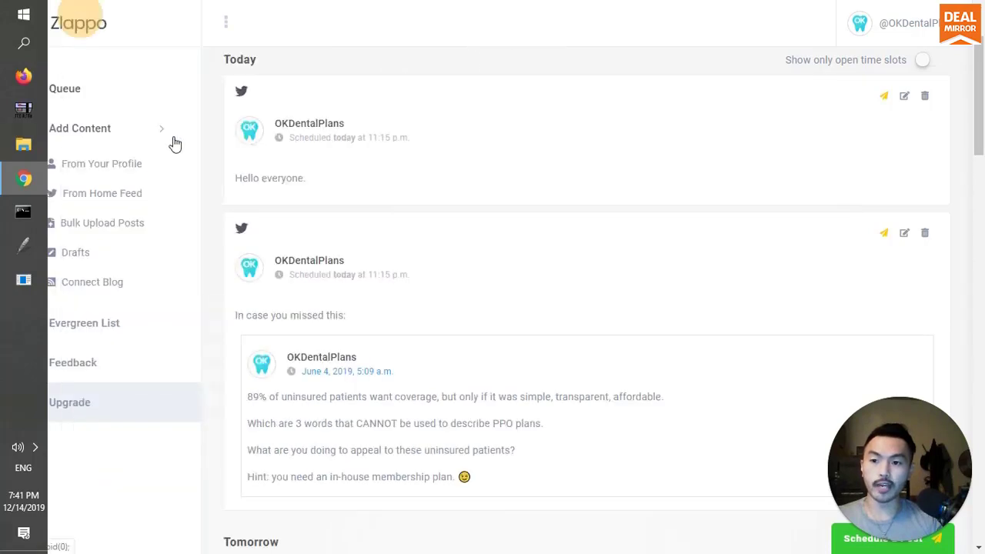
left_click(119, 194)
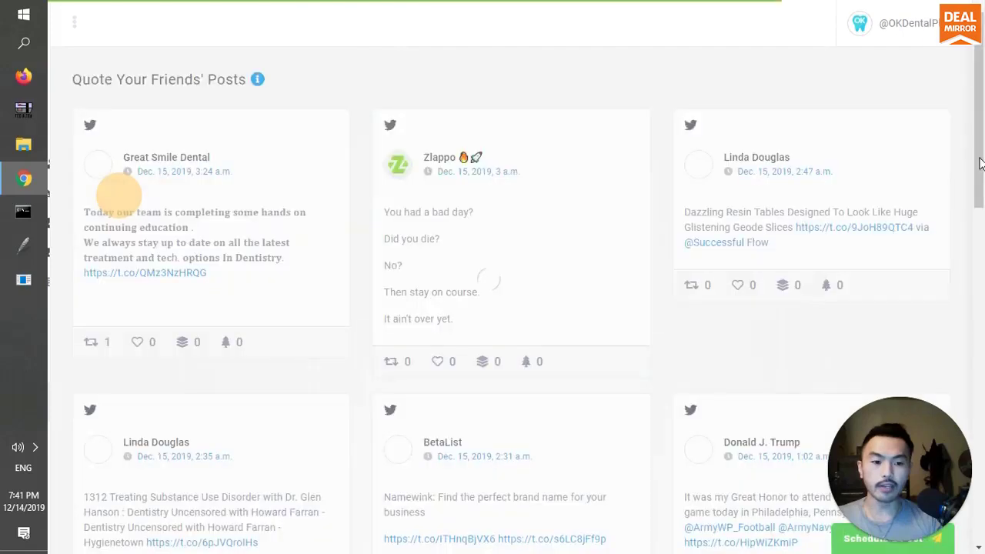
scroll(981, 192, "down", 3)
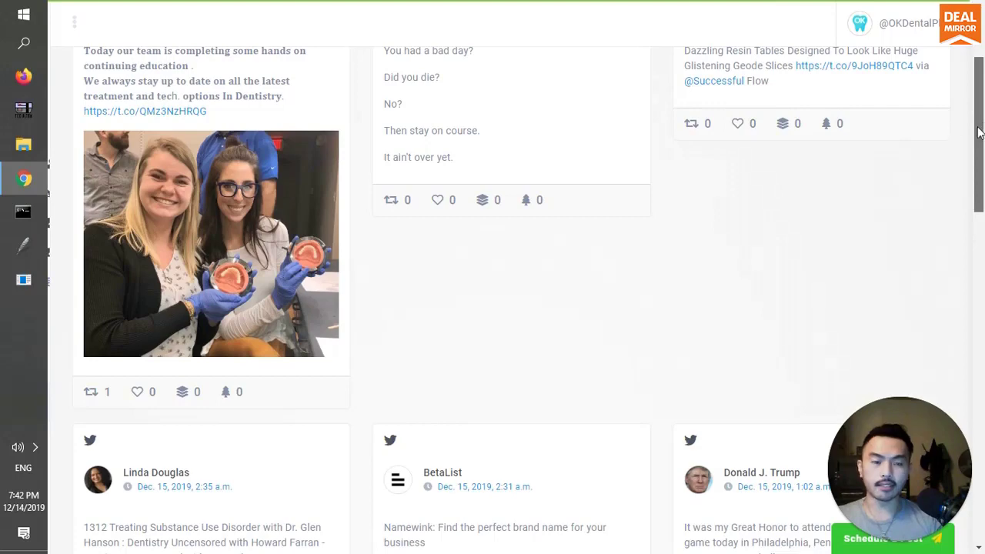
scroll(739, 249, "down", 1)
scroll(721, 252, "up", 3)
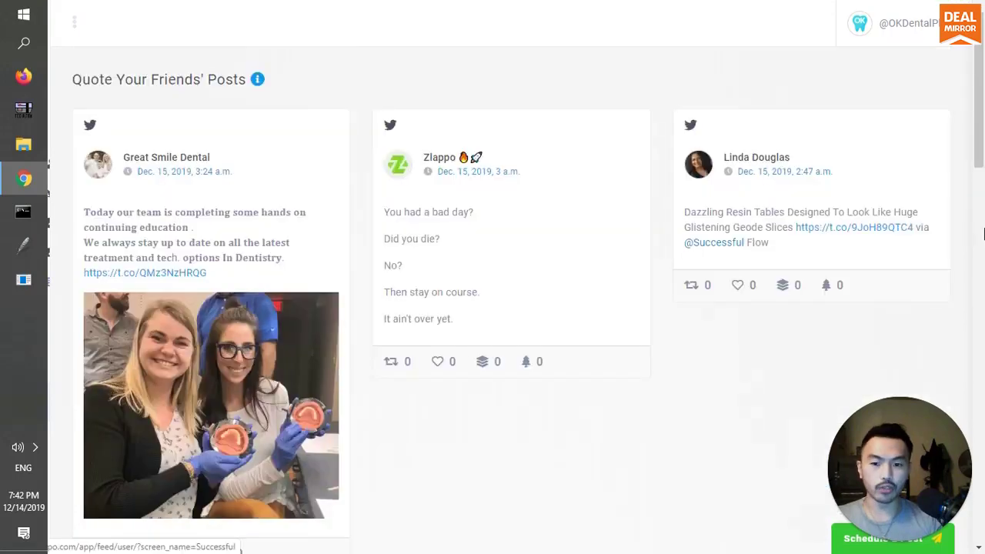
left_click_drag(983, 148, 983, 413)
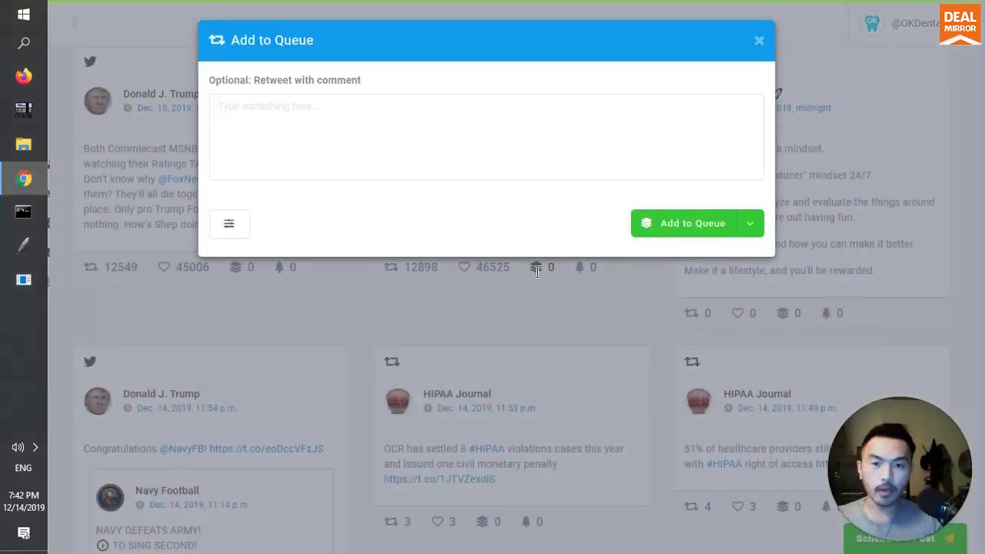
left_click(456, 113)
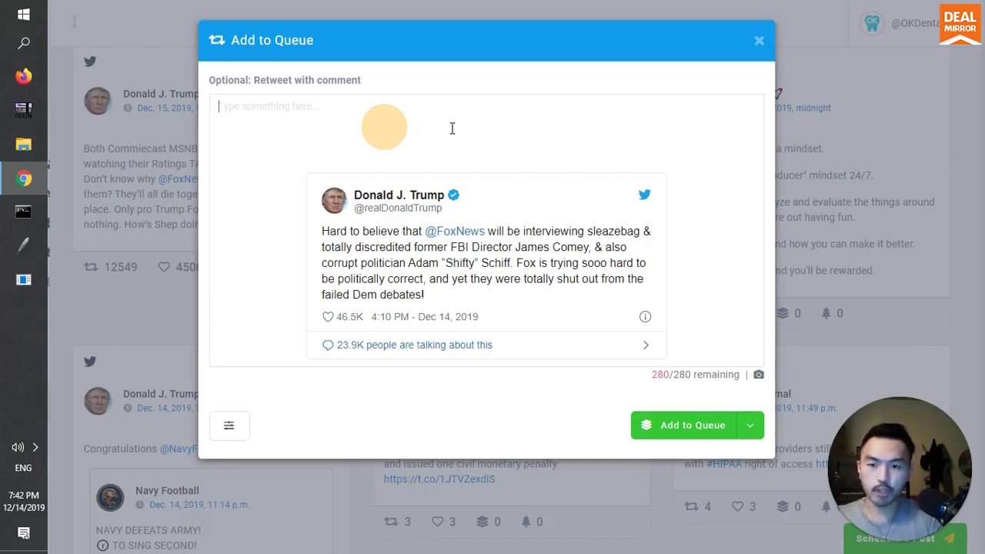
type("I agree")
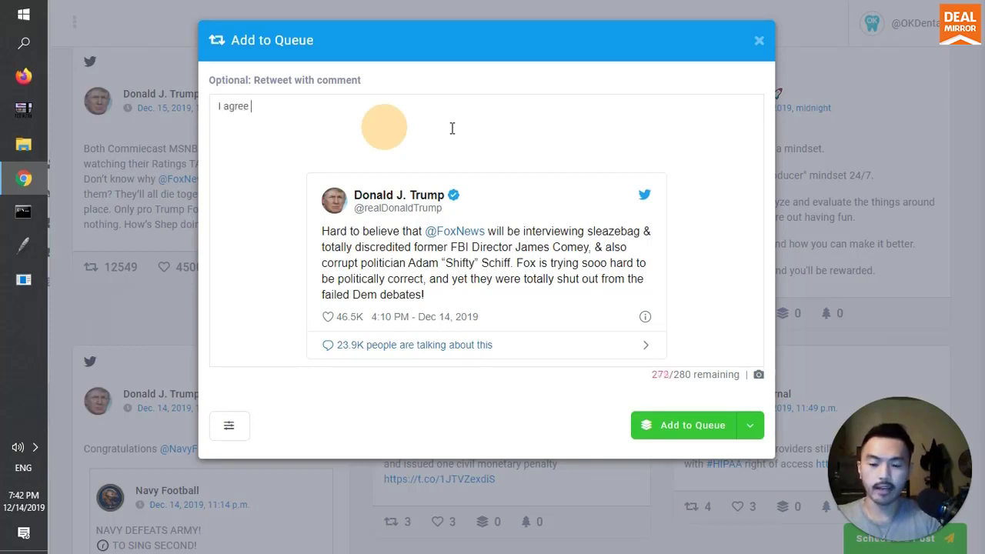
type(" you")
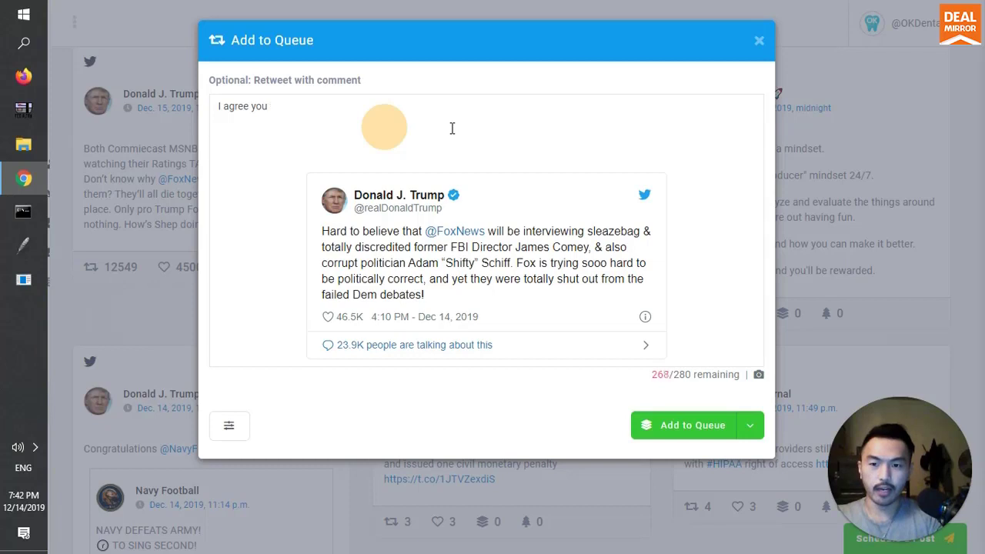
type(" wth y")
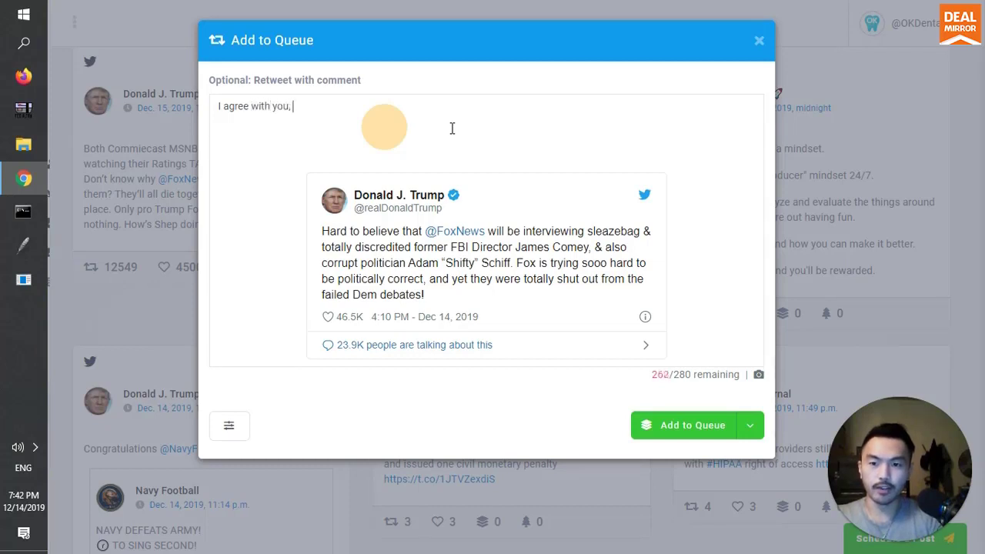
type("ou, Mr President.")
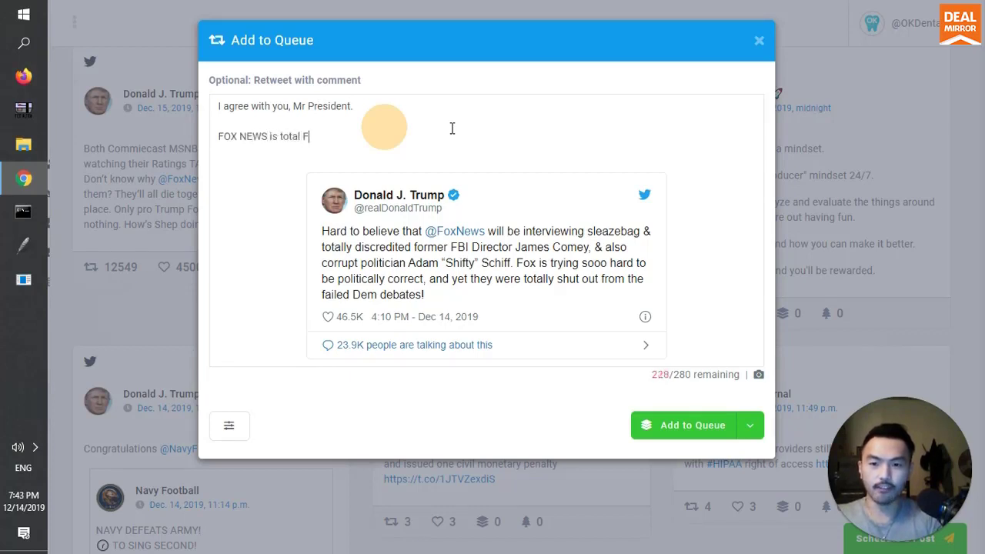
type("AKE NEWS.")
key("Return")
key("Return")
type("Sad!")
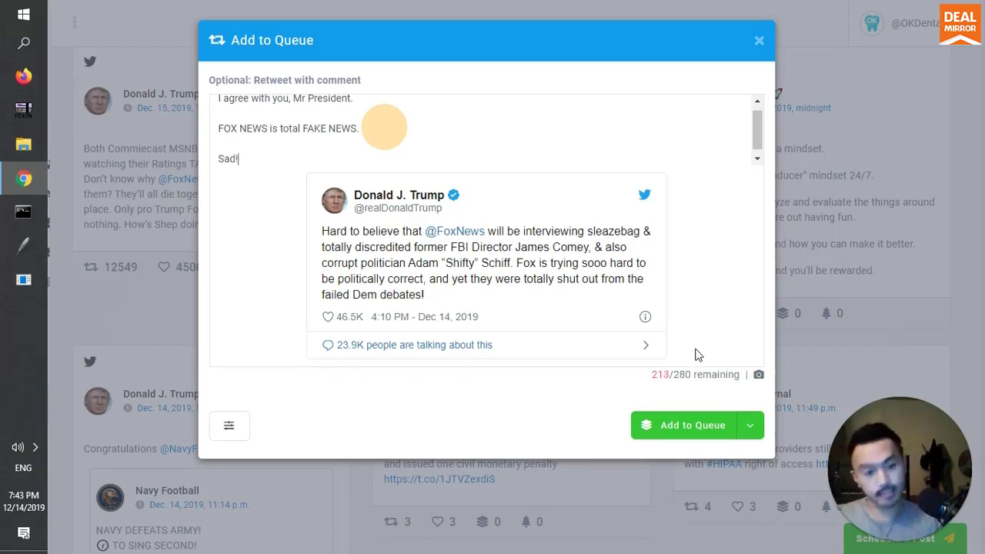
left_click(662, 431)
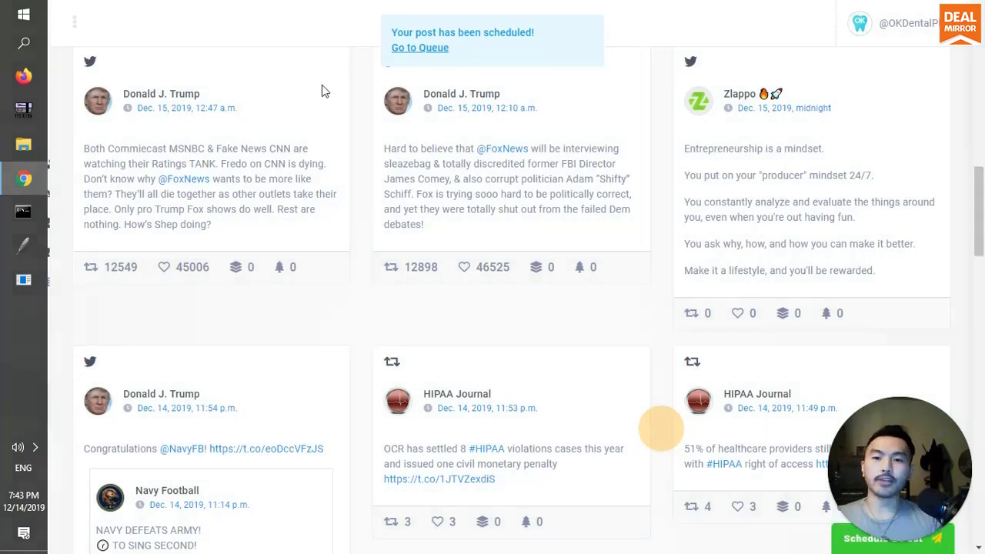
- Go to the queue and review the new commented retweet and the open time slots on the following days
left_click(429, 48)
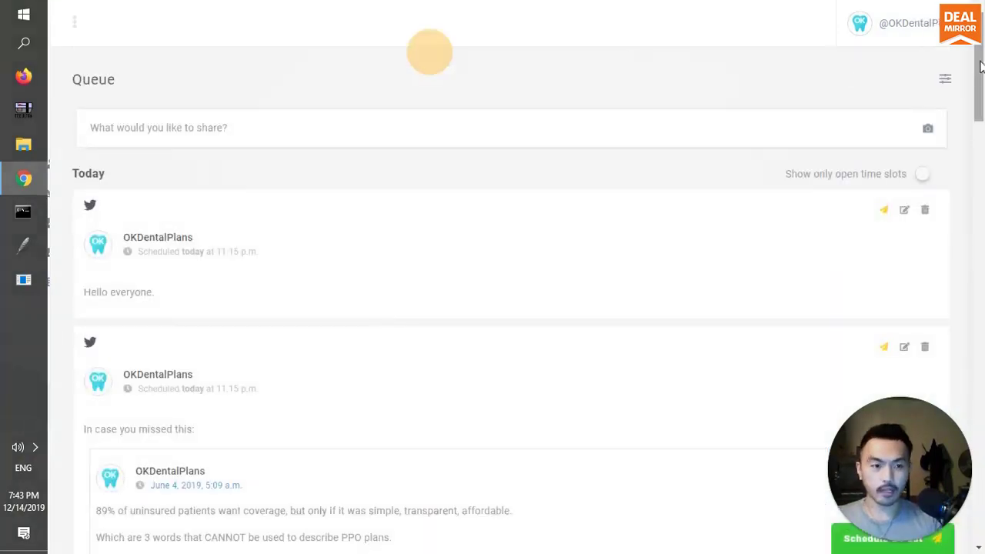
left_click_drag(981, 76, 981, 163)
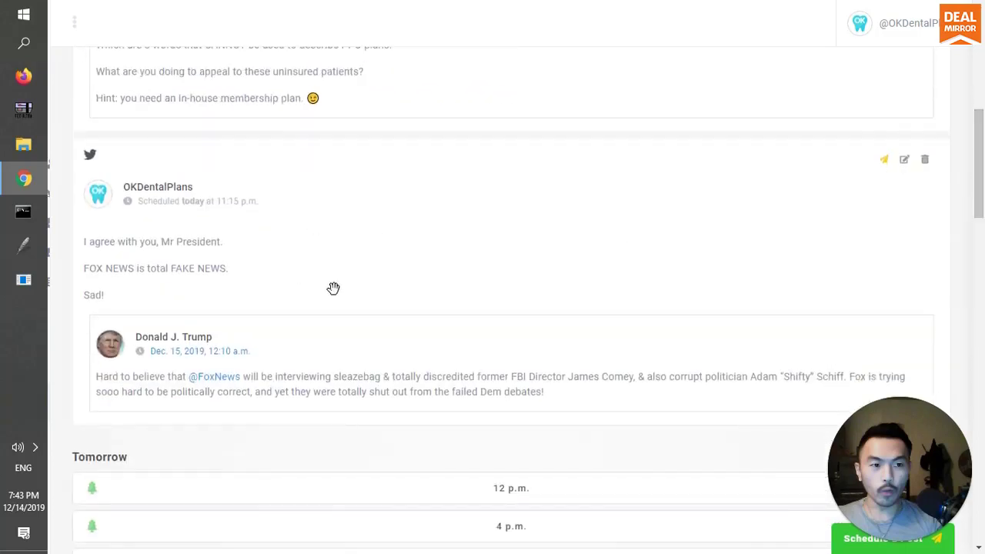
mouse_move(981, 220)
left_mouse_down()
mouse_move(981, 249)
mouse_move(982, 222)
left_mouse_up()
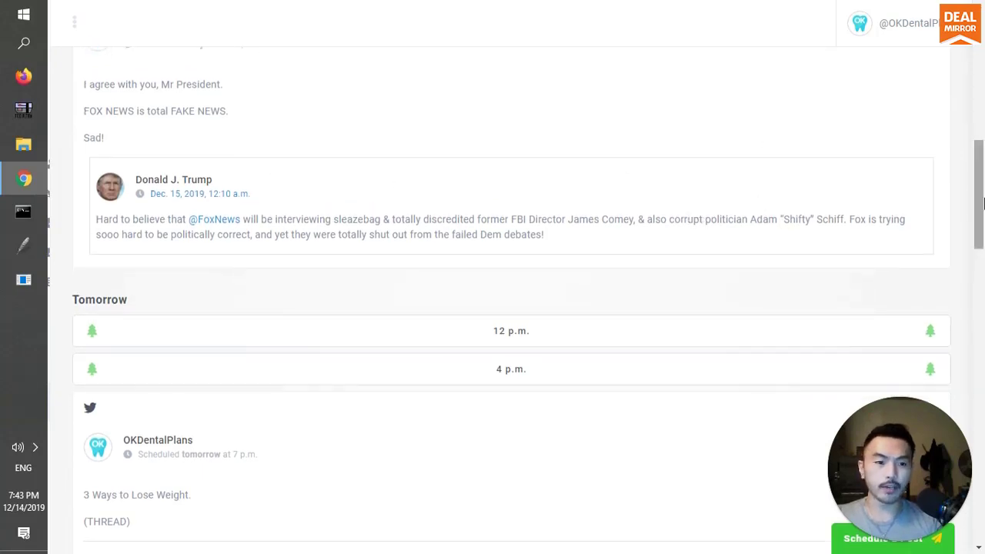
left_click_drag(982, 203, 983, 402)
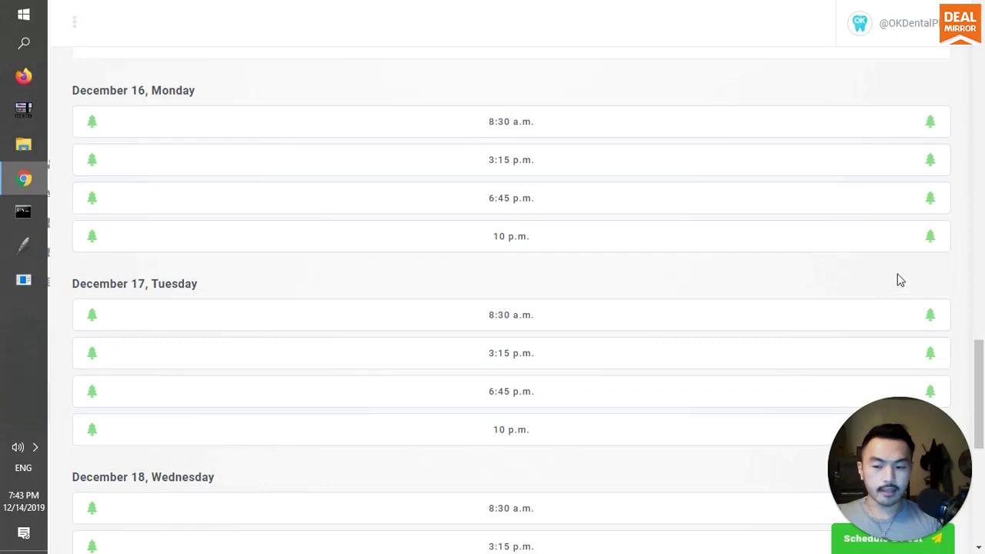
mouse_move(752, 218)
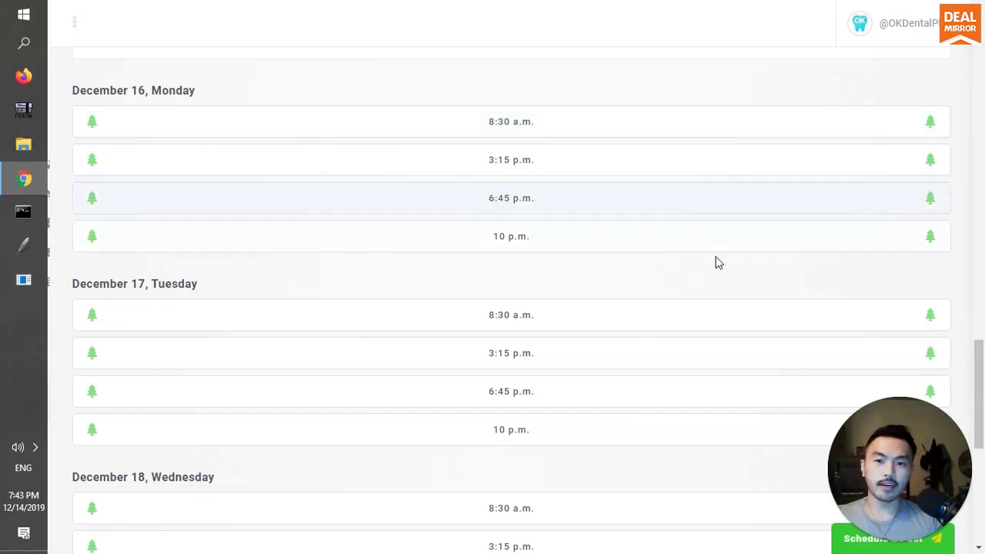
mouse_move(934, 167)
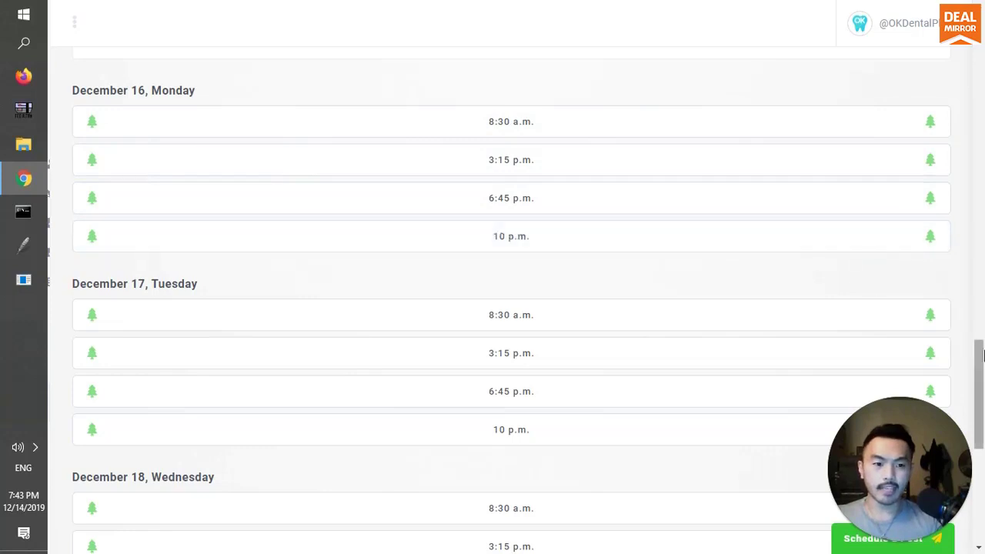
left_click_drag(981, 354, 981, 344)
mouse_move(897, 258)
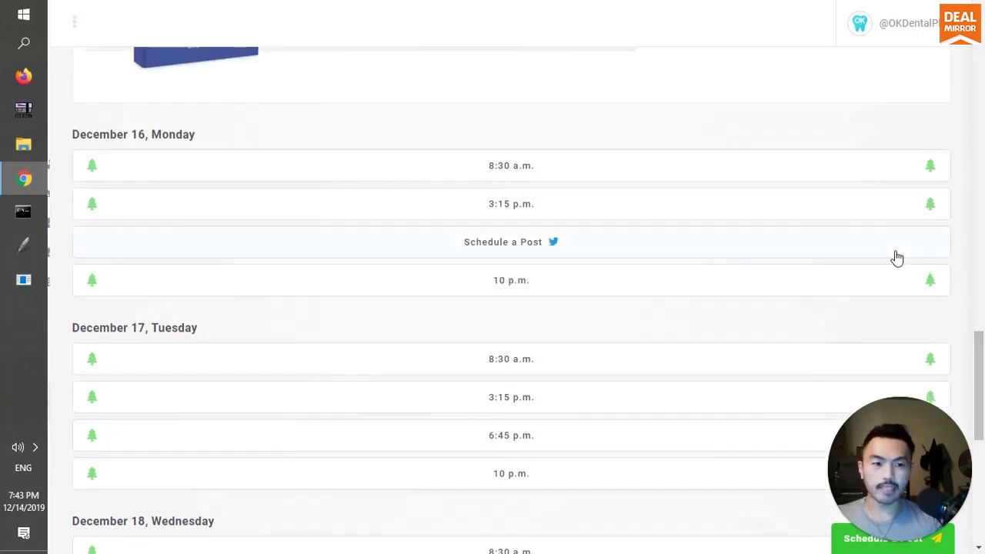
- Open the Evergreen List and read the explanation of how it recycles past tweets
left_click(74, 23)
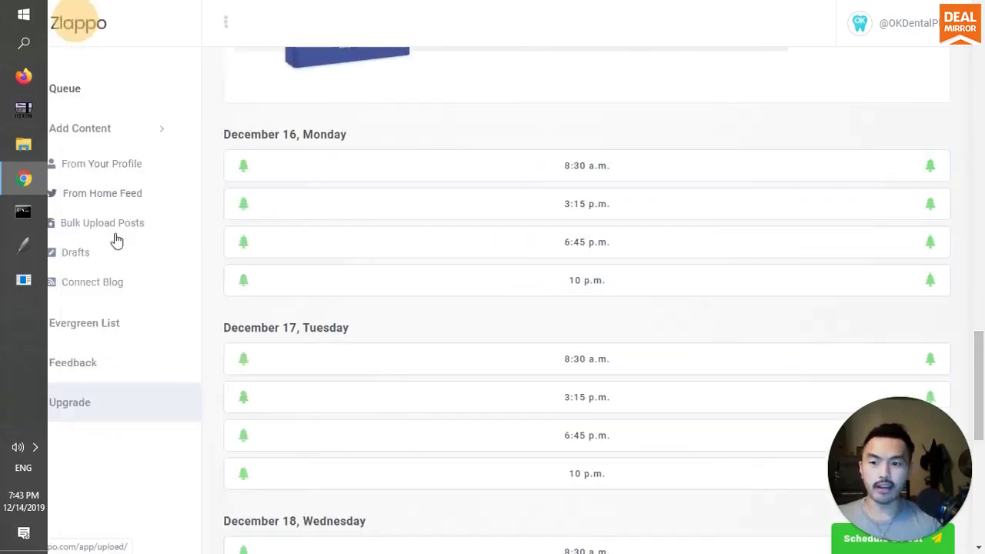
left_click(97, 333)
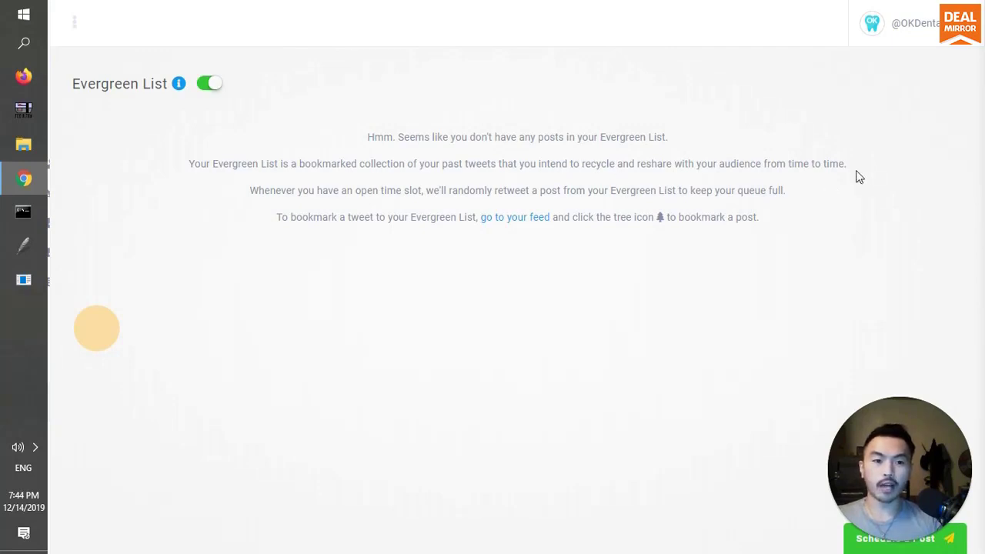
left_click_drag(853, 164, 712, 166)
left_click(710, 166)
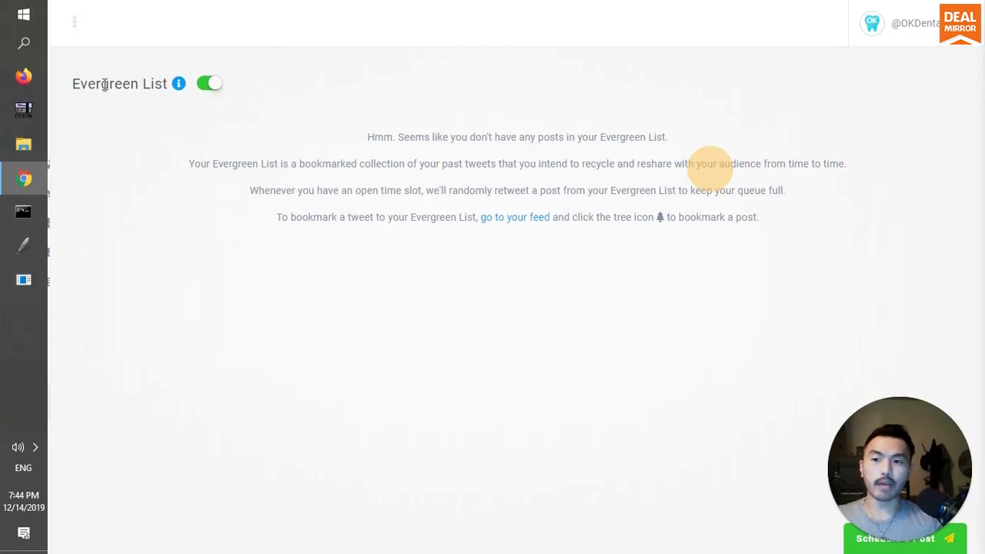
- Open the account's own profile posts and add the July 30 post about food for a dental office to the Evergreen List
left_click(73, 23)
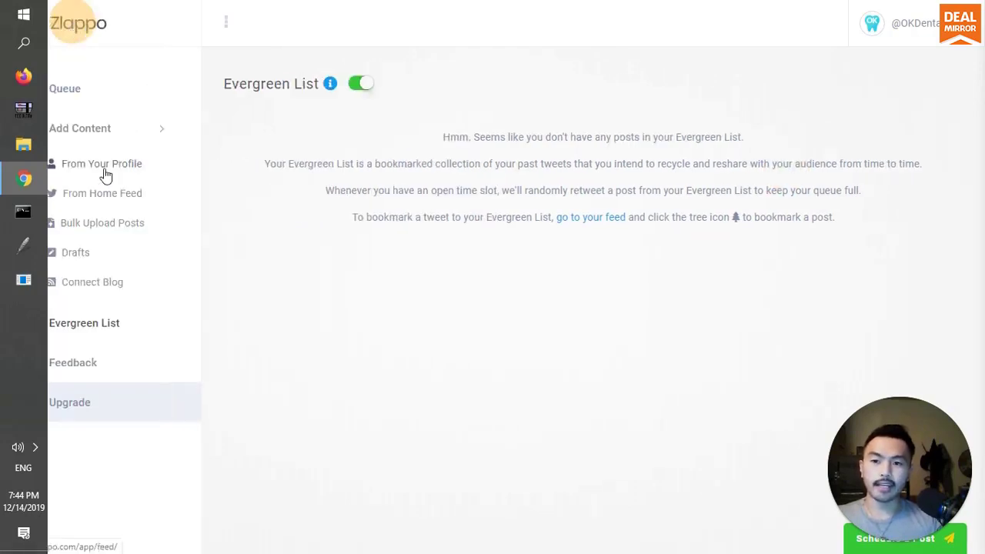
left_click(106, 172)
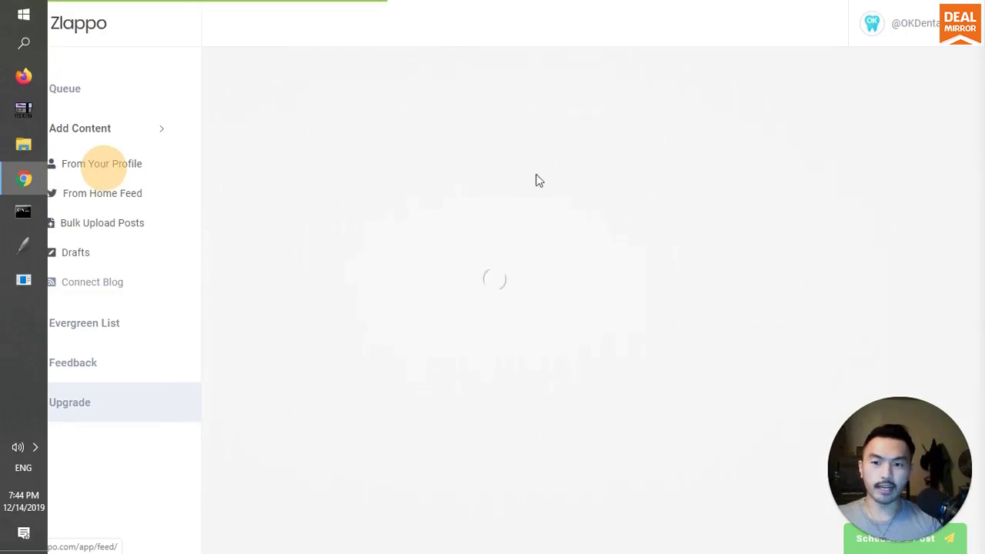
scroll(769, 200, "down", 1)
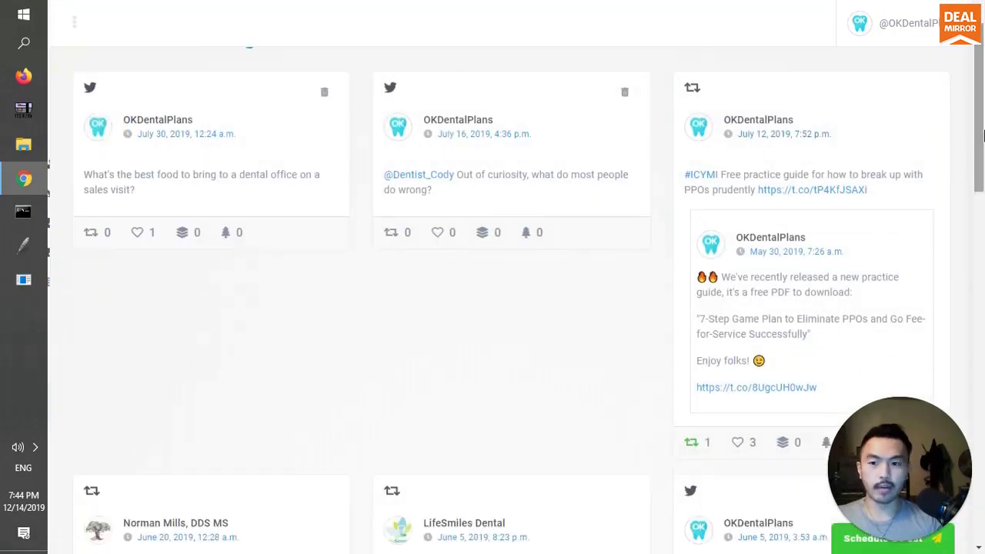
left_click(226, 232)
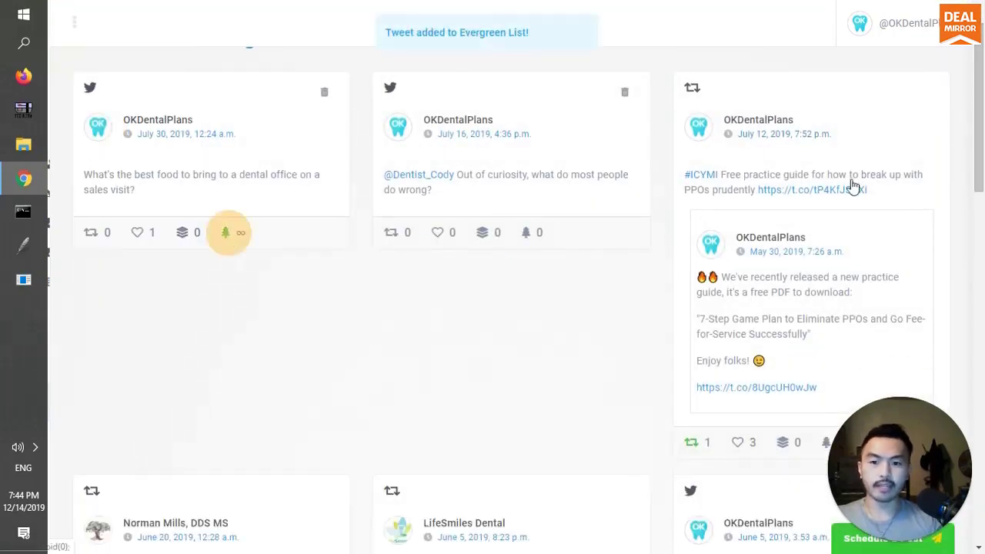
- Add the two June 4 posts, the #ICYMI free practice guide and the one about uninsured patients, to the Evergreen List
left_click_drag(983, 132, 982, 228)
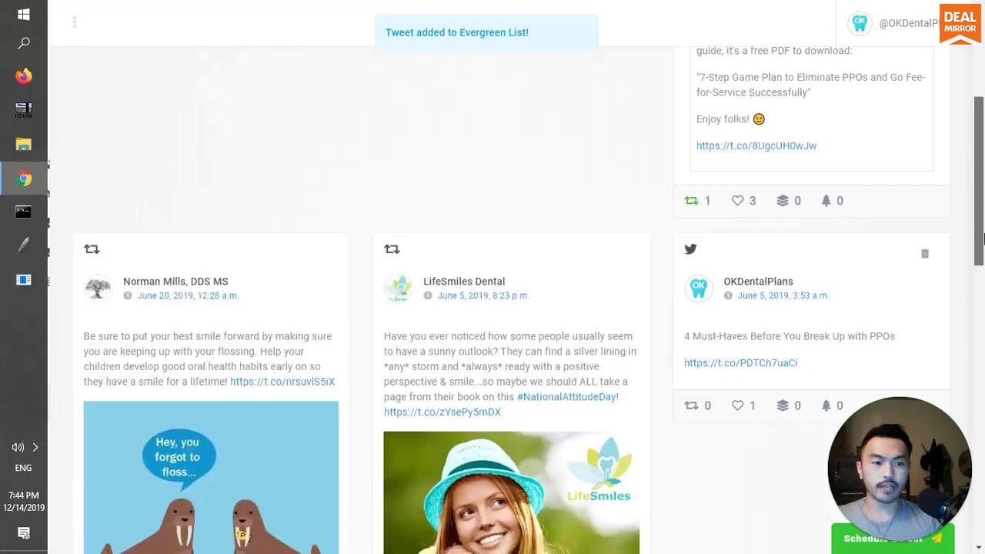
scroll(464, 373, "down", 6)
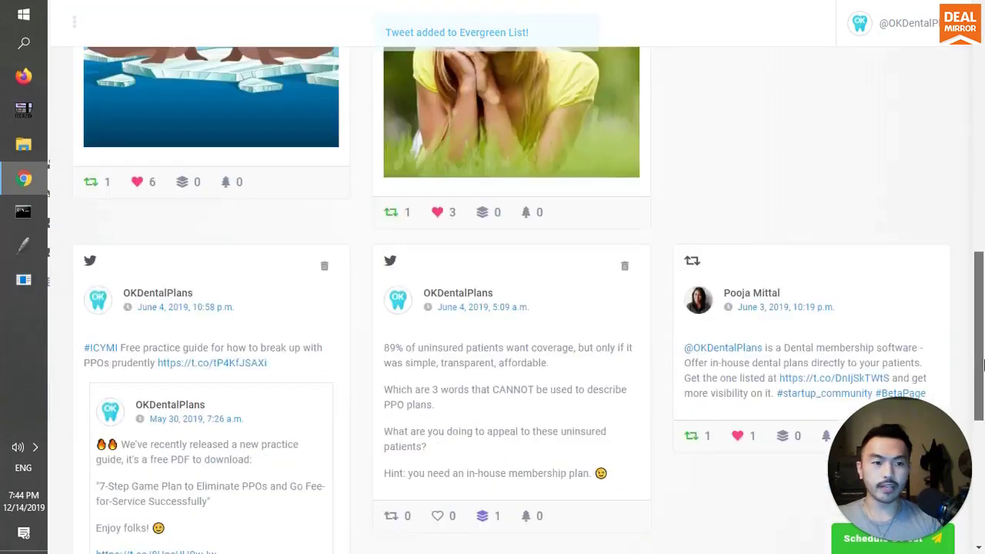
left_click(227, 468)
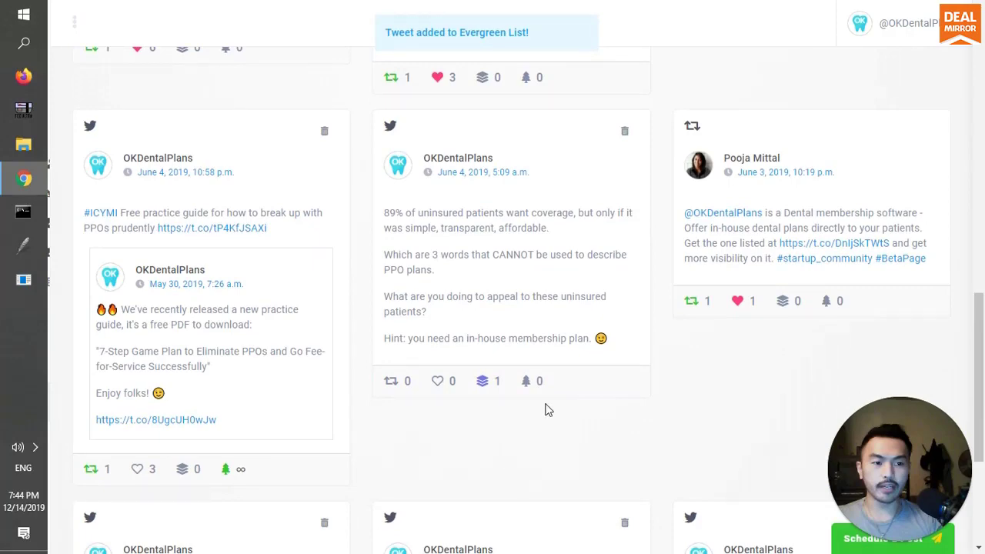
left_click(529, 385)
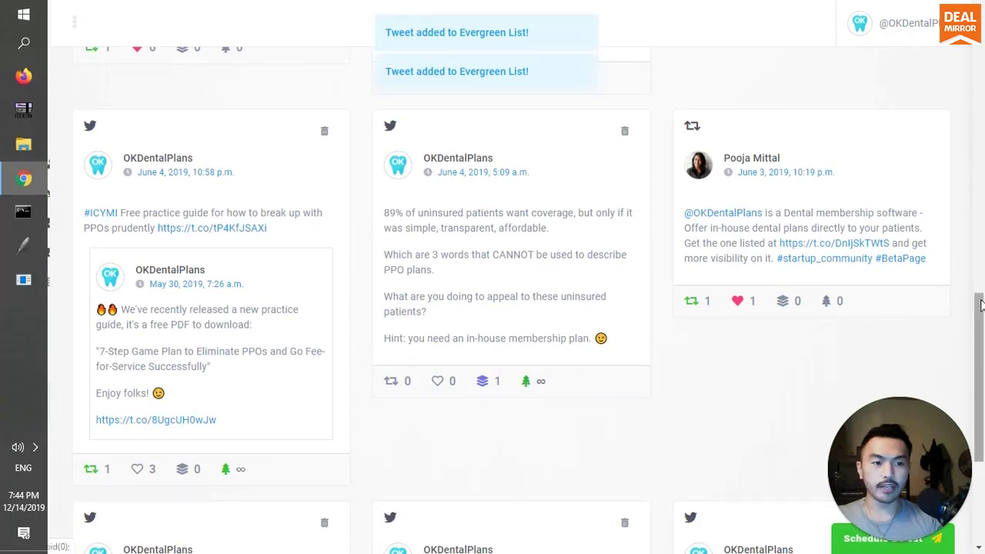
- Add the June 3 post beginning "for a while" and the June 1 post about falling reimbursement rates to the Evergreen List
scroll(531, 427, "down", 4)
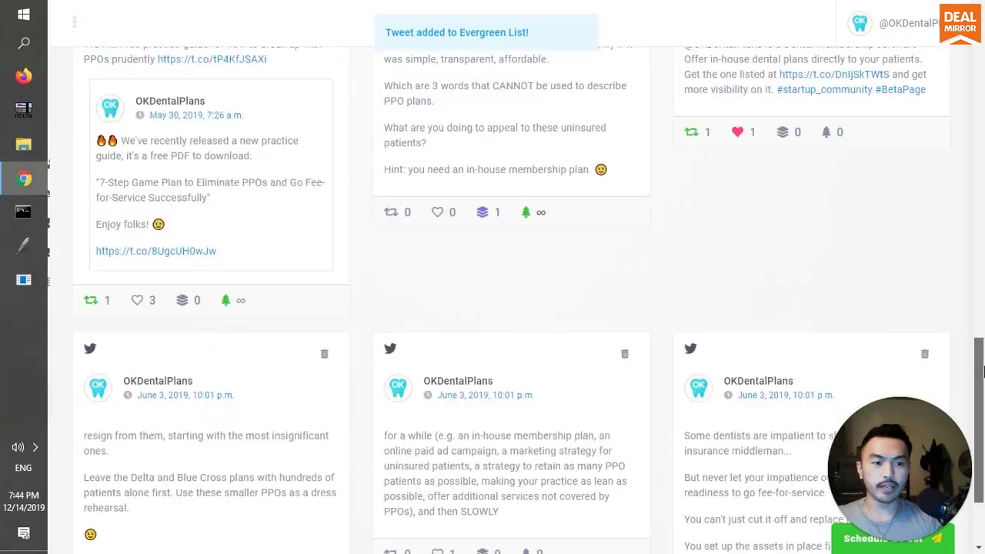
left_click(531, 427)
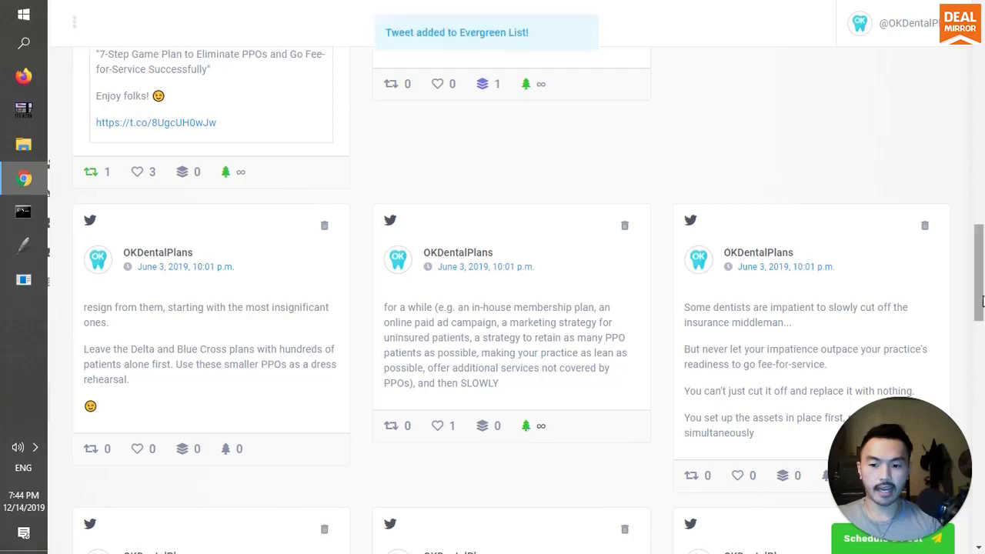
left_click_drag(981, 296, 981, 377)
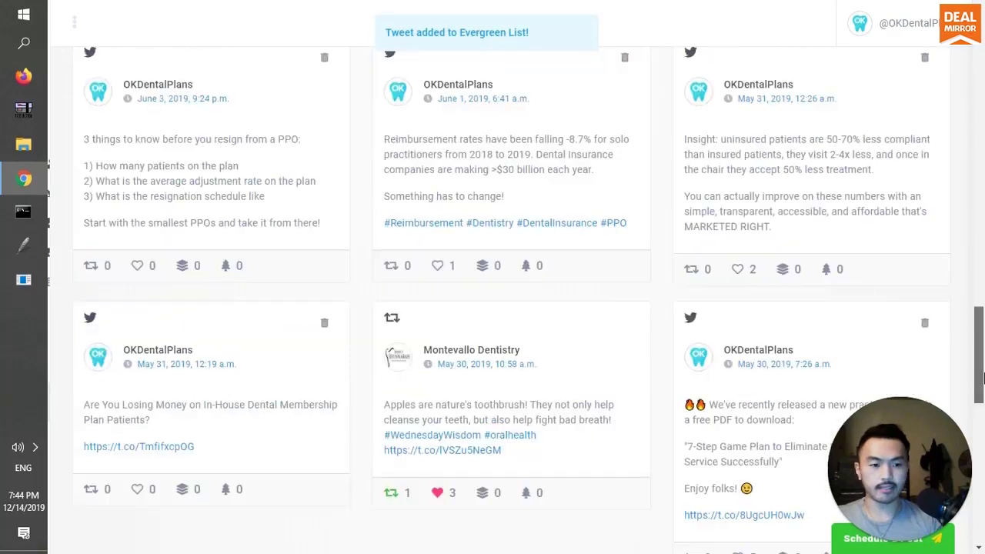
left_click(526, 266)
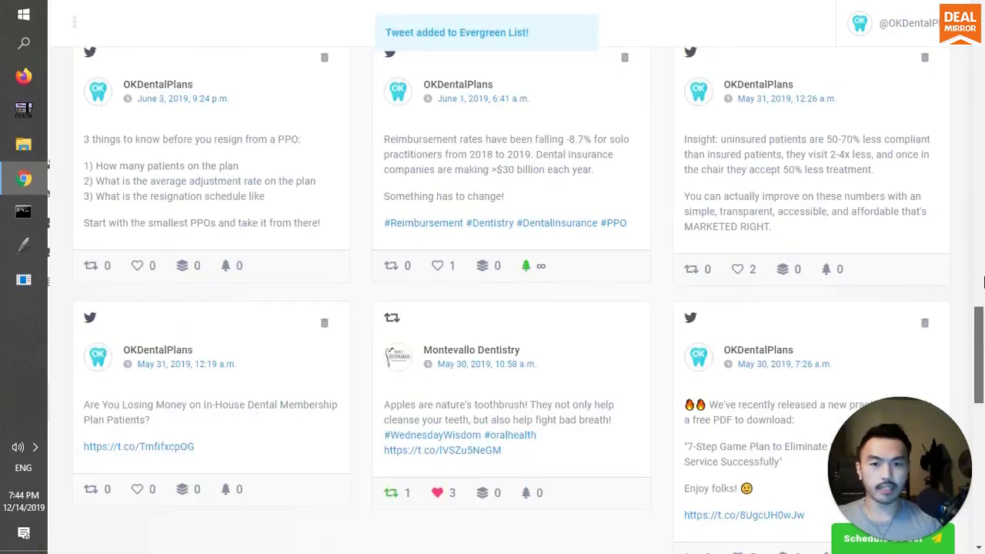
- Return to the Evergreen List and review the posts bookmarked there
left_click_drag(981, 331, 981, 36)
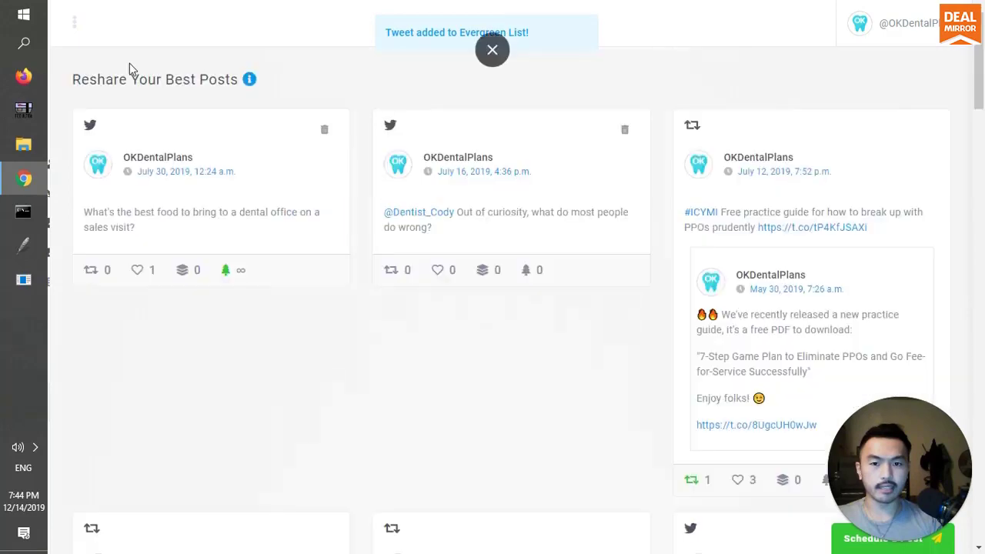
left_click(72, 26)
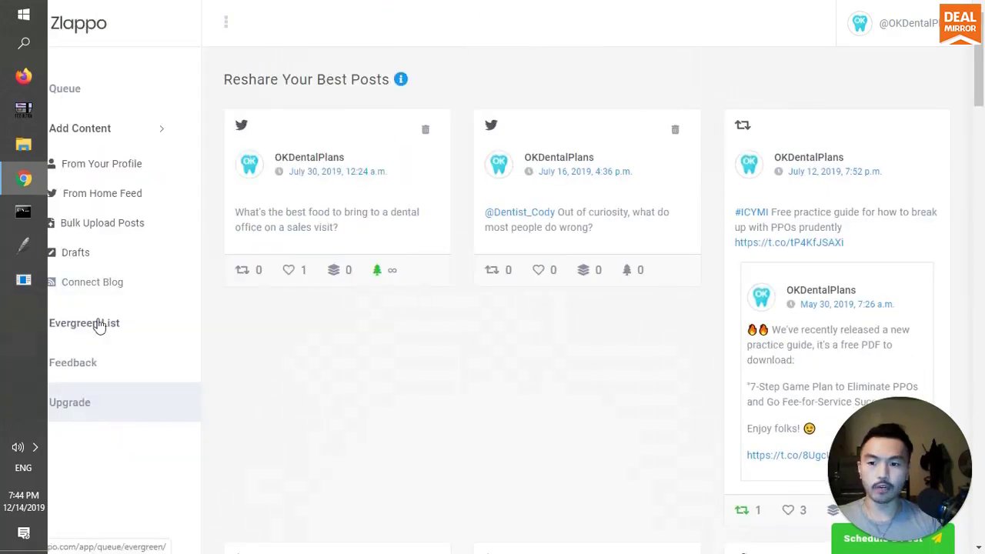
left_click(99, 324)
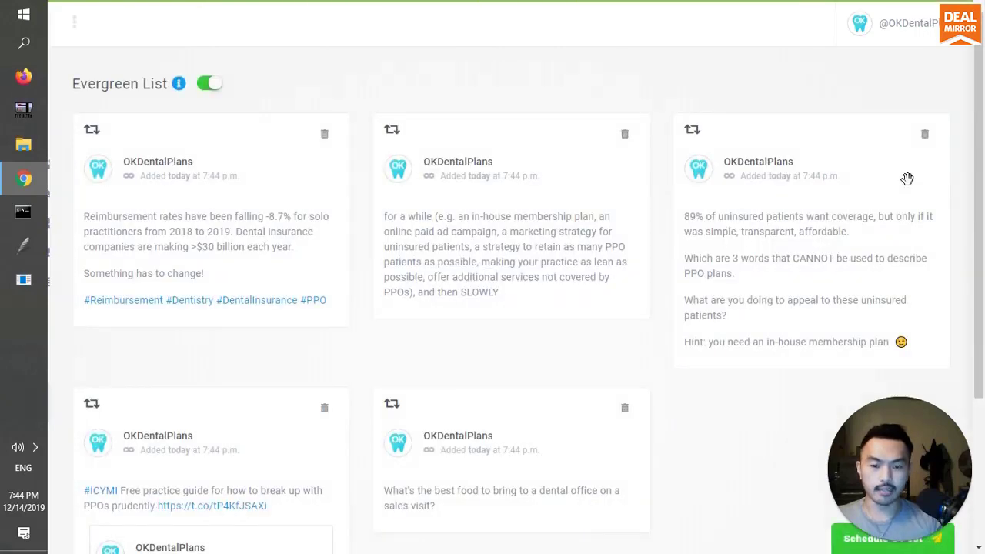
scroll(983, 208, "down", 1)
scroll(983, 208, "down", 2)
scroll(983, 207, "up", 4)
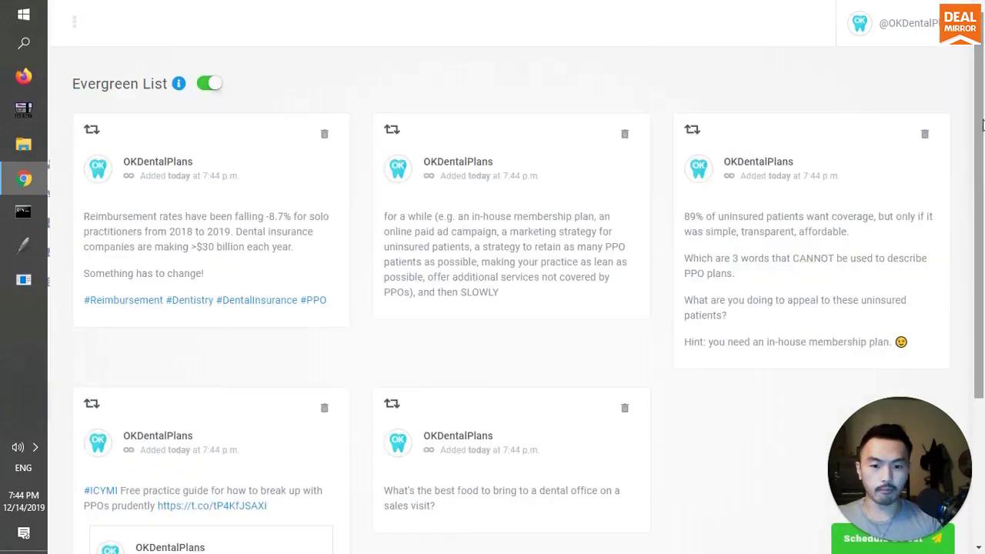
scroll(984, 323, "down", 1)
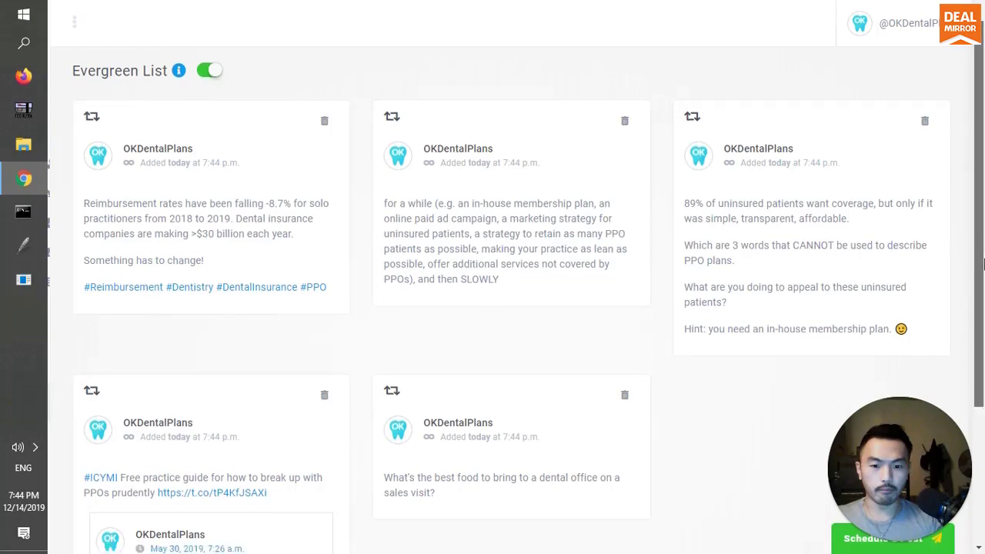
- Return to the queue and examine the evergreen-marked open time slots from December 16 to 18
scroll(983, 323, "down", 1)
scroll(984, 323, "up", 3)
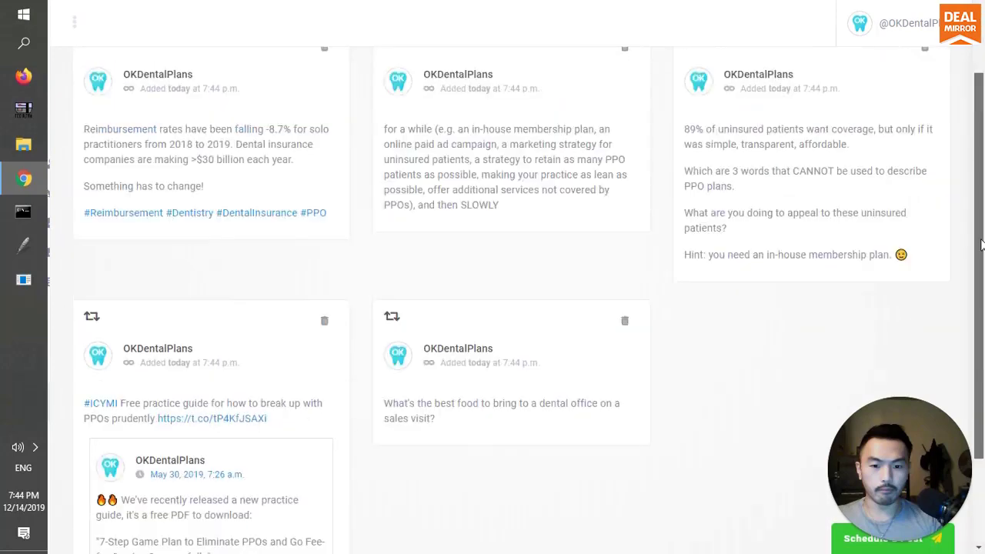
left_click(75, 25)
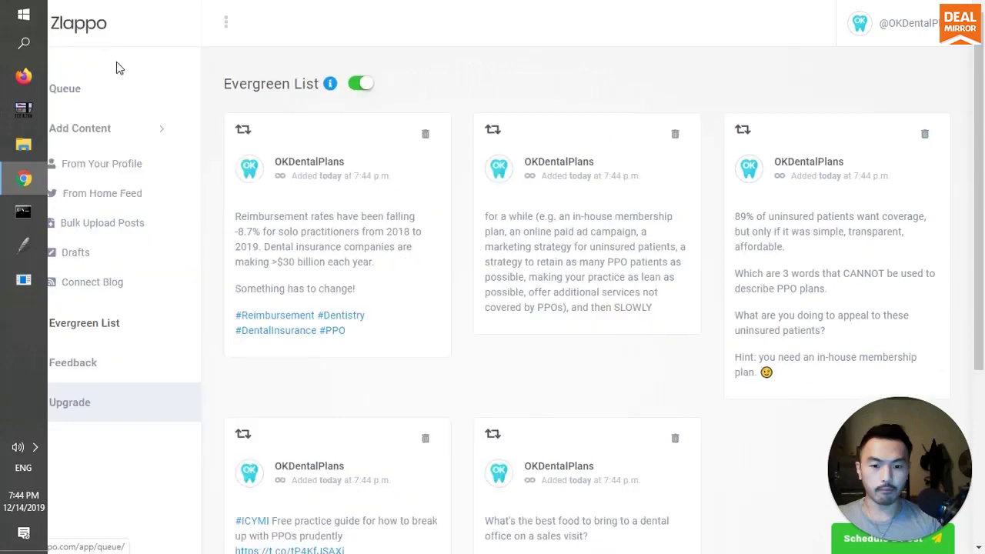
left_click(83, 96)
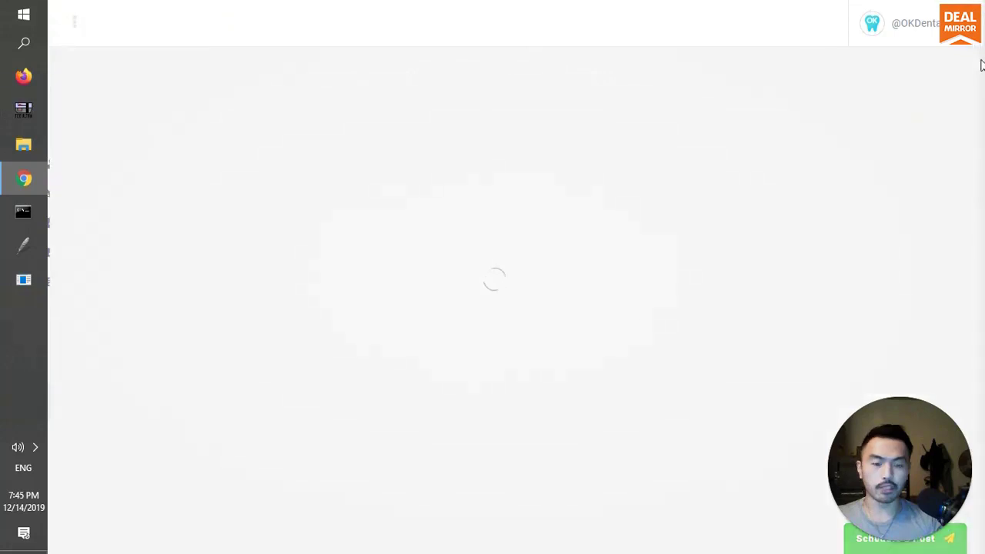
left_click_drag(979, 63, 983, 408)
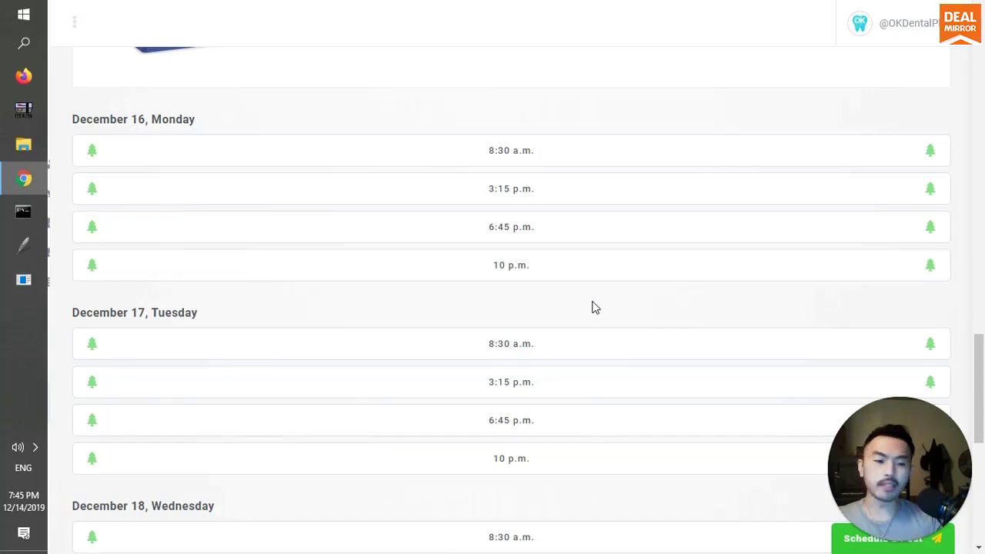
mouse_move(982, 359)
left_mouse_down()
mouse_move(982, 281)
mouse_move(982, 373)
mouse_move(981, 364)
left_mouse_up()
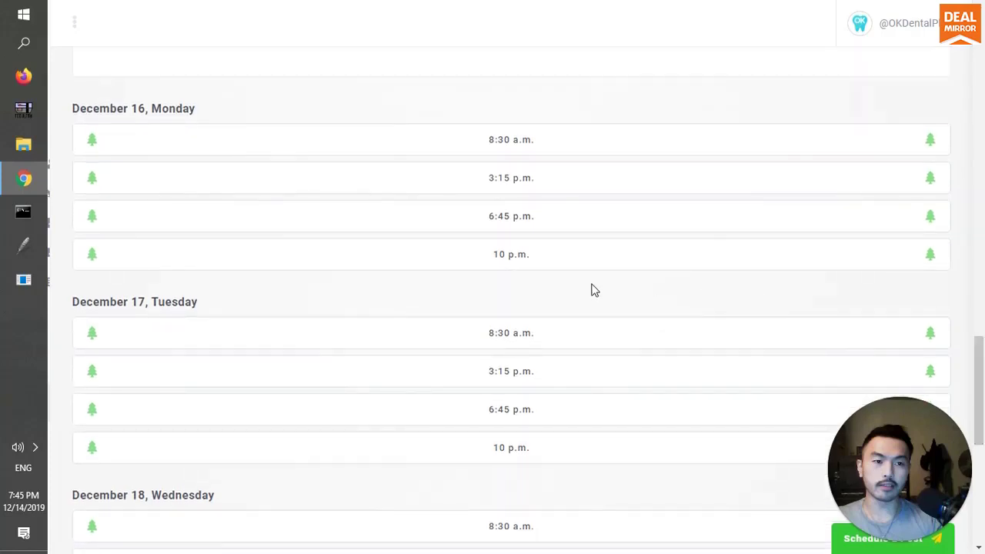
mouse_move(608, 171)
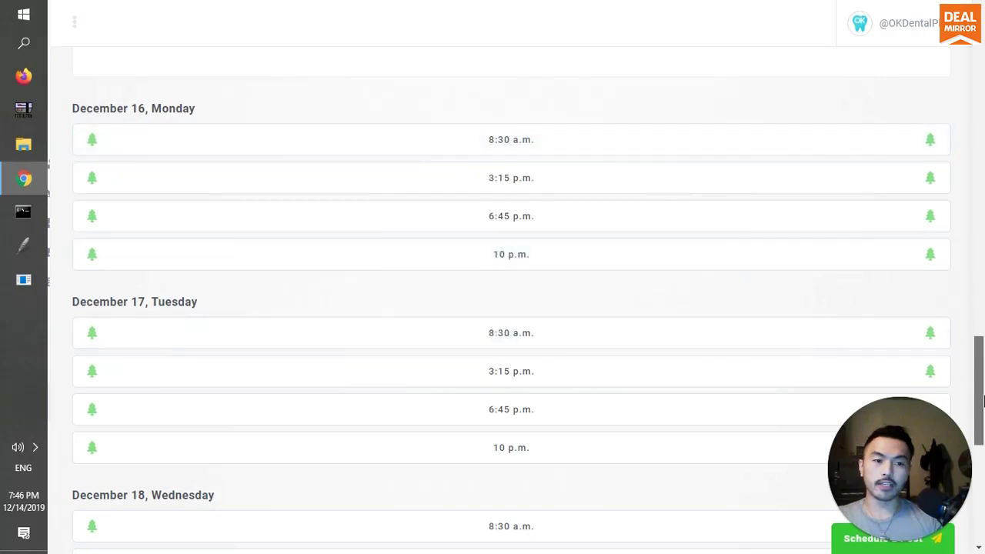
left_click_drag(983, 400, 893, 66)
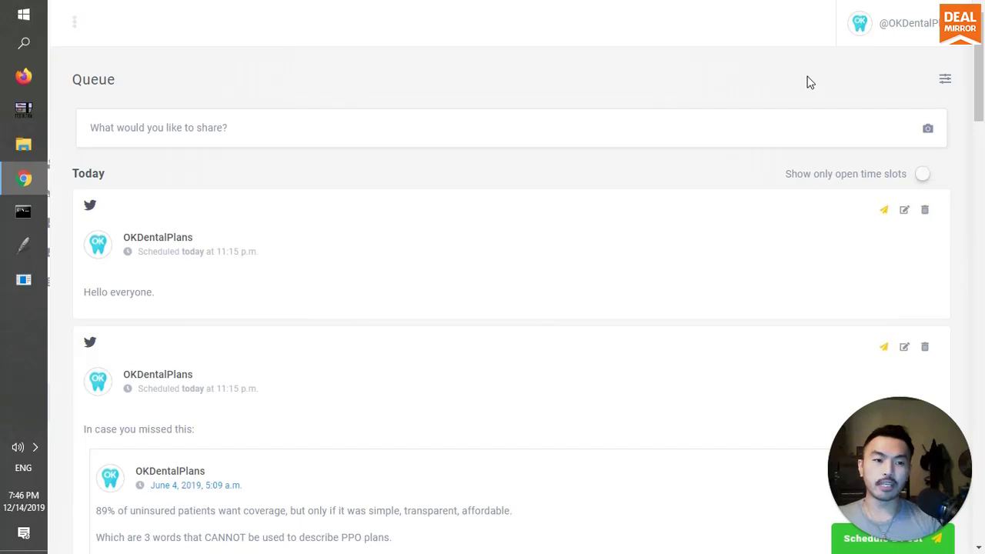
left_click_drag(979, 116, 983, 54)
- Switch to the first account in the list of connected accounts and view its queue
left_click(927, 26)
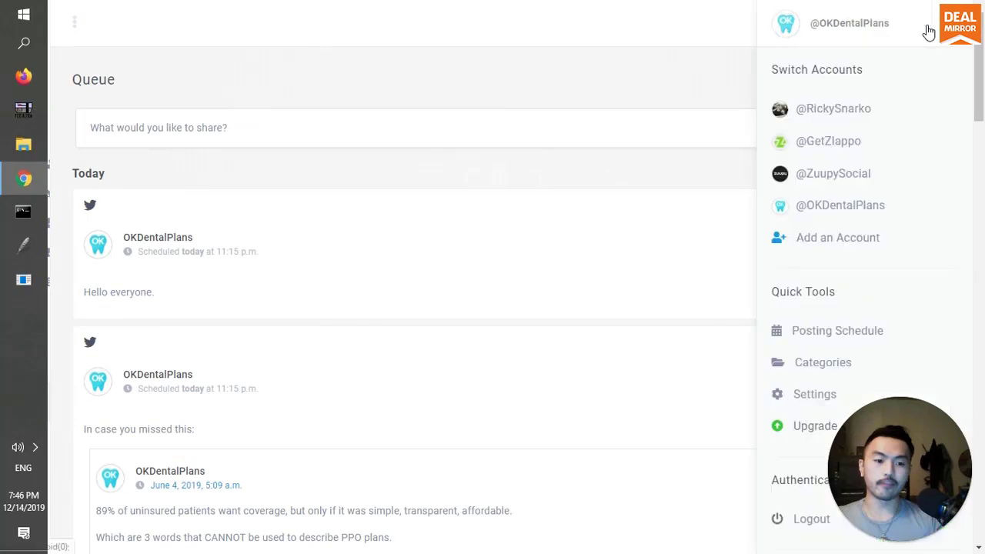
left_click(834, 112)
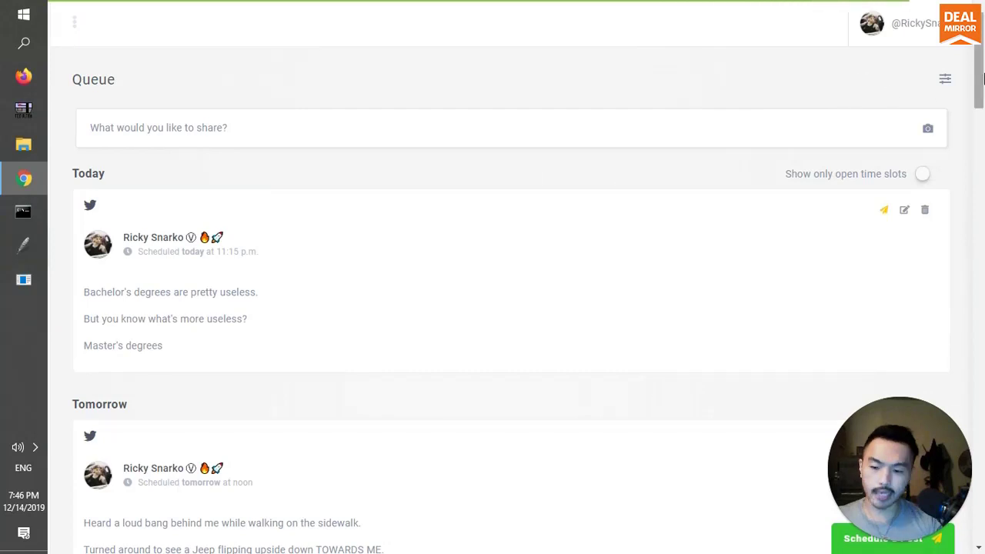
scroll(981, 85, "down", 1)
scroll(981, 83, "up", 1)
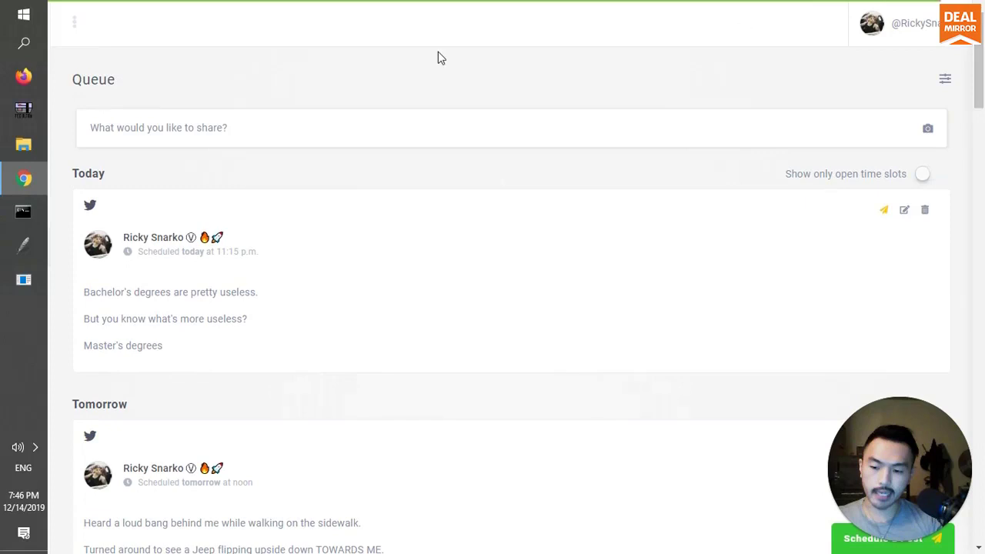
left_click(75, 27)
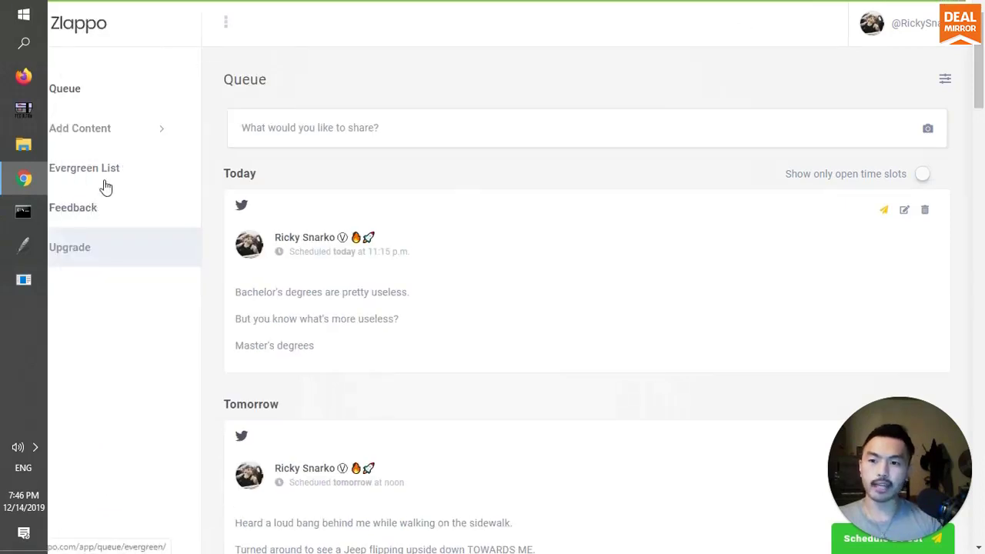
left_click(141, 130)
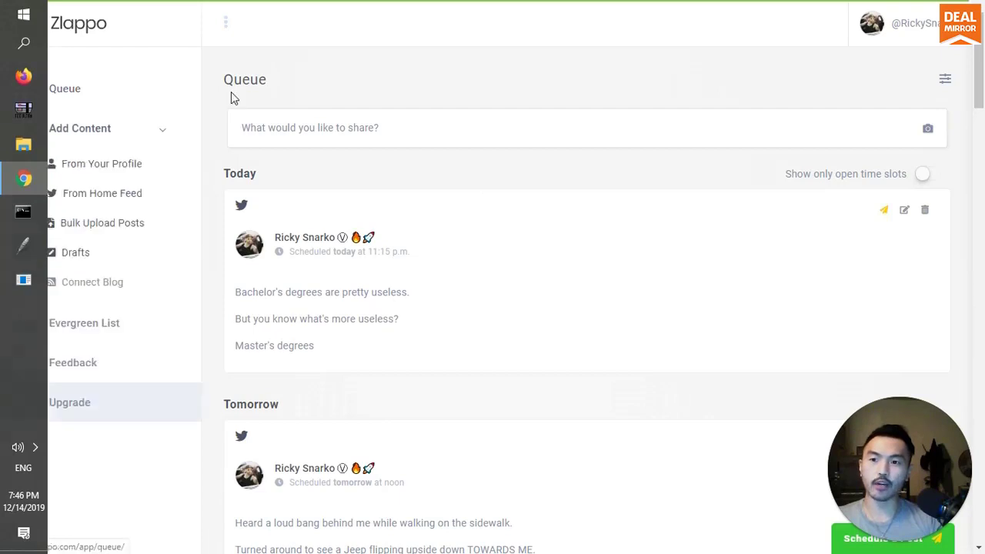
left_click(226, 28)
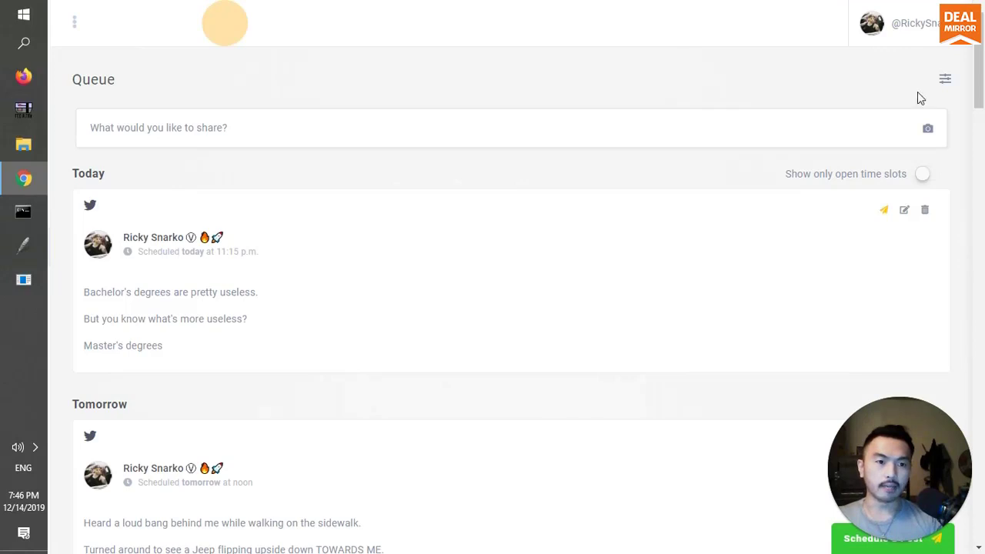
mouse_move(982, 83)
left_mouse_down()
mouse_move(981, 233)
mouse_move(982, 81)
left_mouse_up()
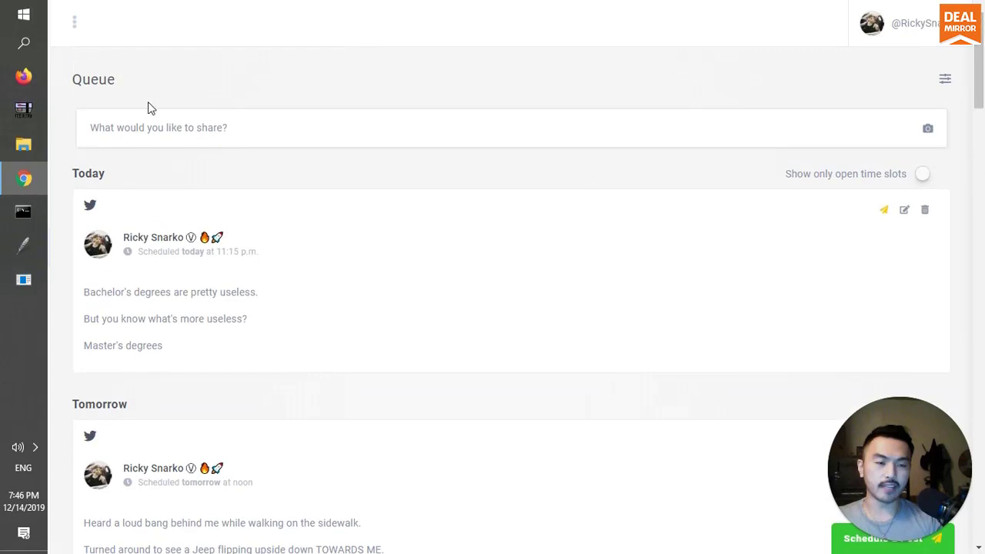
left_click(75, 35)
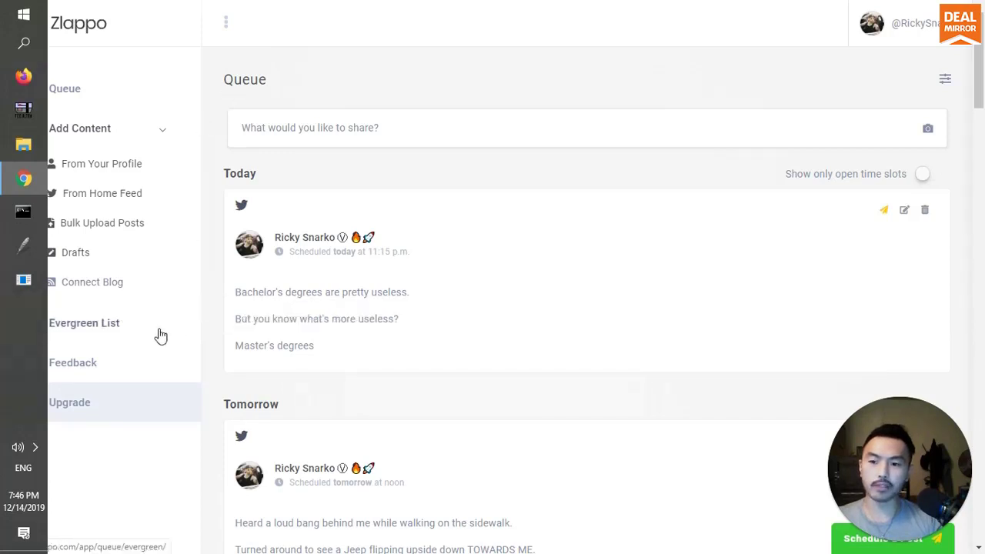
left_click(228, 25)
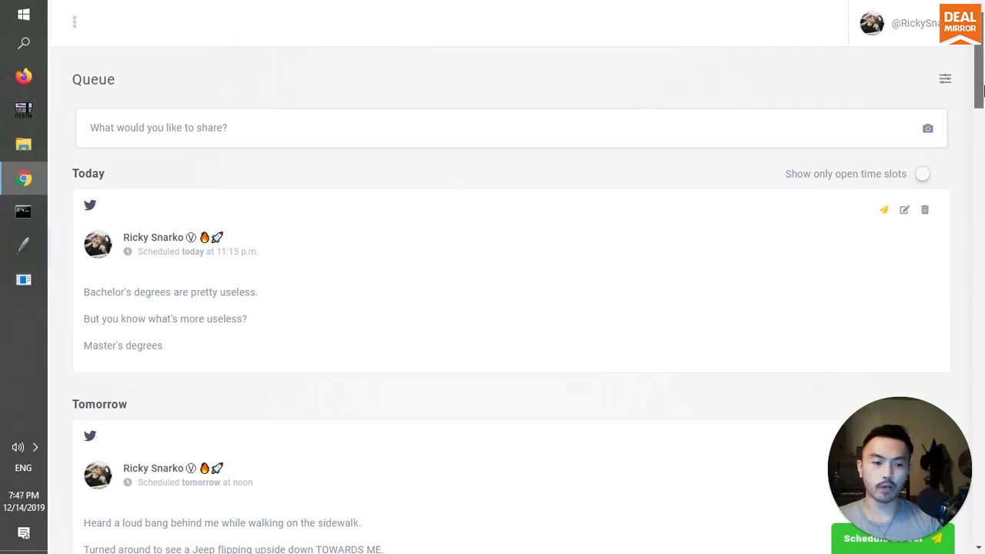
left_click_drag(982, 90, 983, 31)
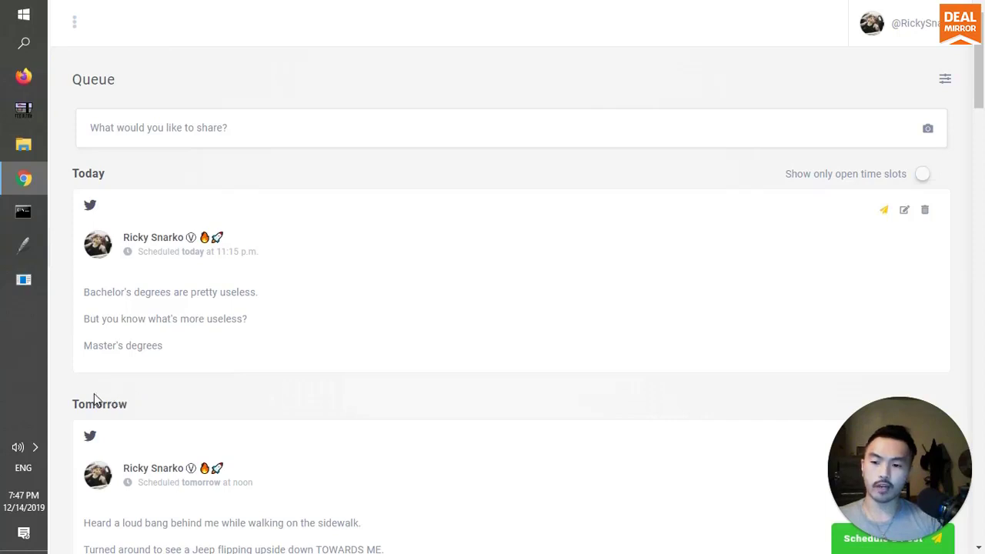
left_click(35, 447)
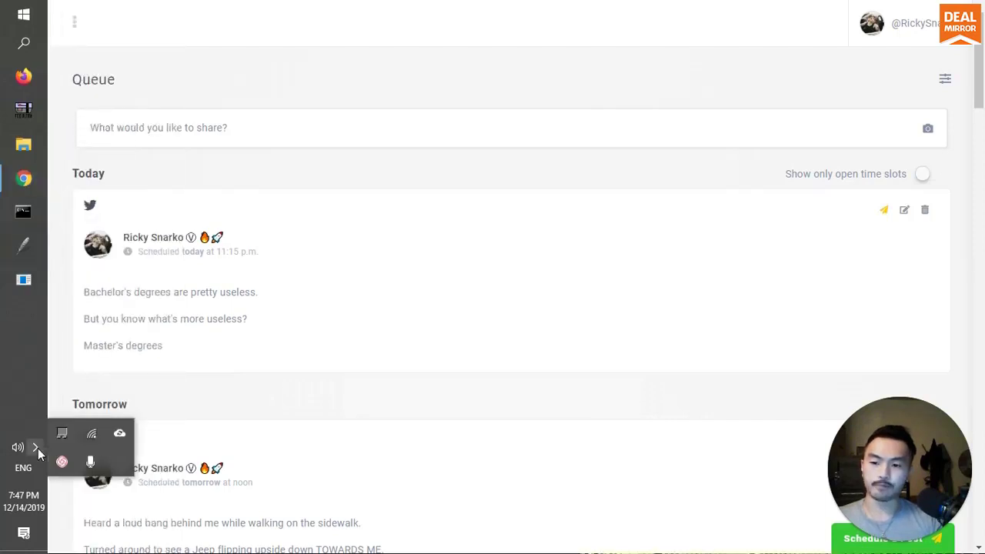